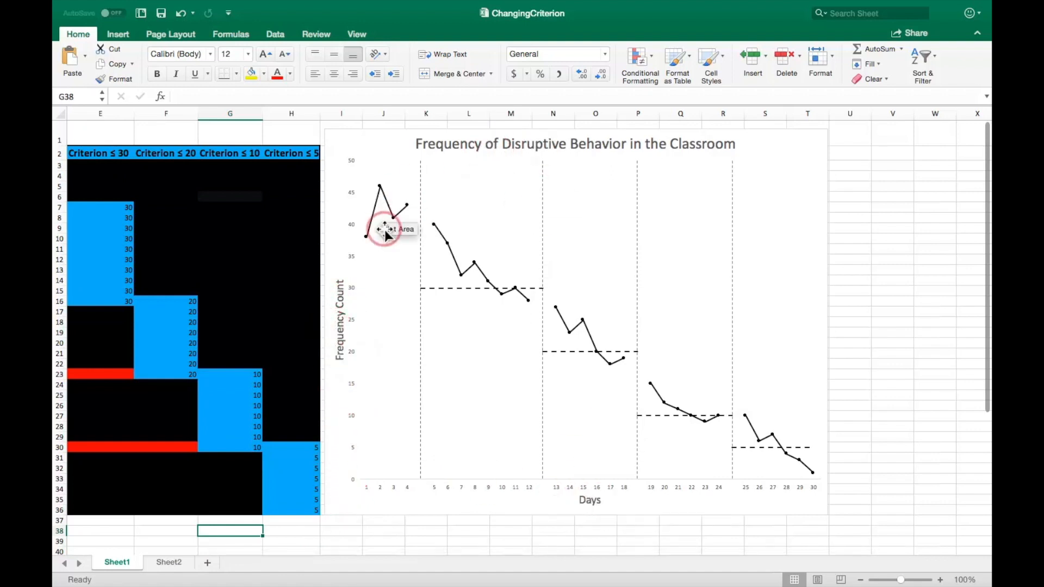
# Step: Examine the baseline rows, the Phase Shift column and the criterion columns on Sheet1 alongside the finished chart
pyautogui.moveTo(238, 548); pyautogui.dragTo(87, 545)
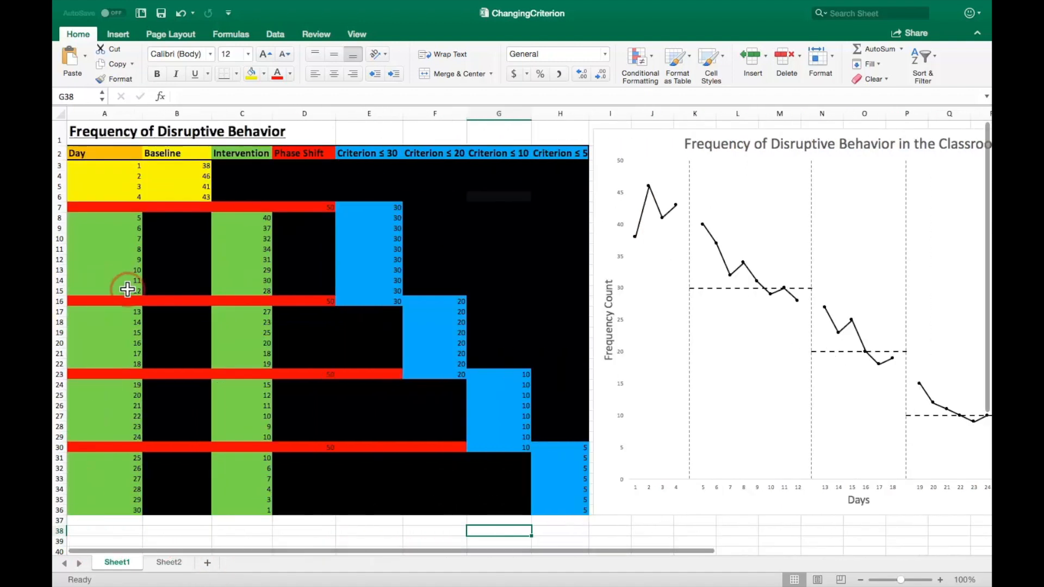
pyautogui.moveTo(59, 165); pyautogui.dragTo(56, 196)
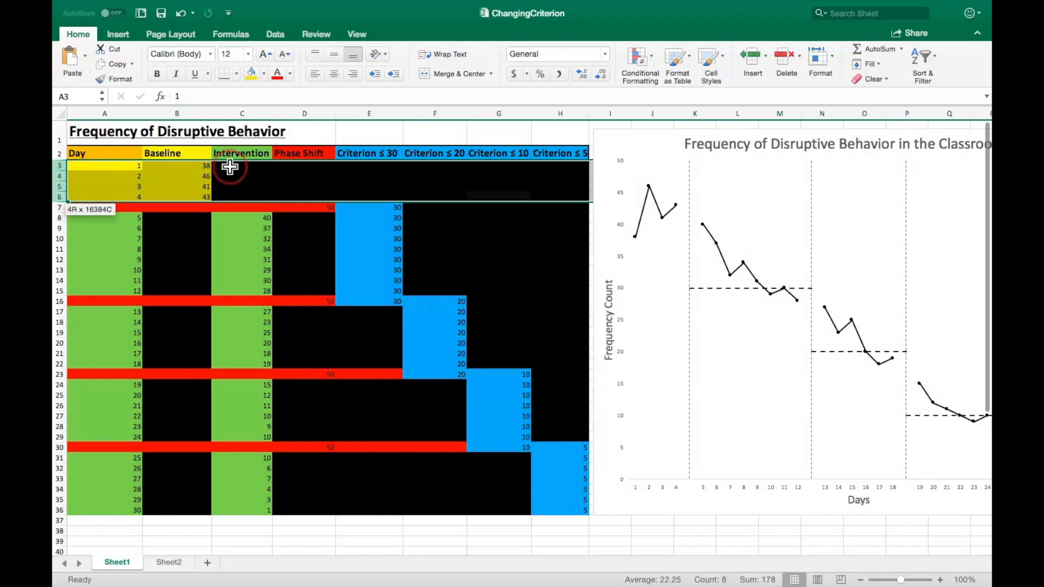
pyautogui.click(302, 115)
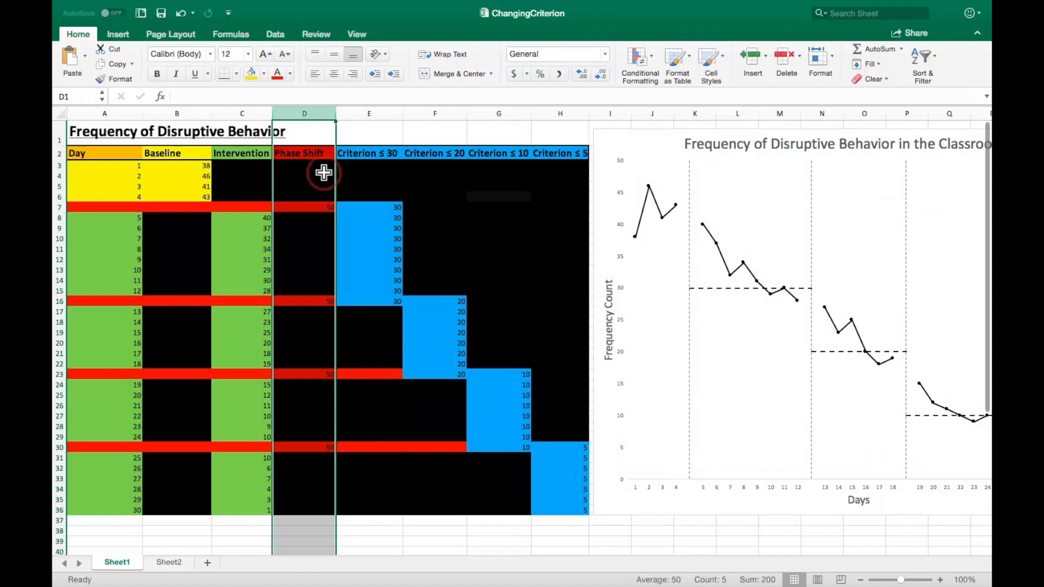
pyautogui.moveTo(375, 111); pyautogui.dragTo(565, 112)
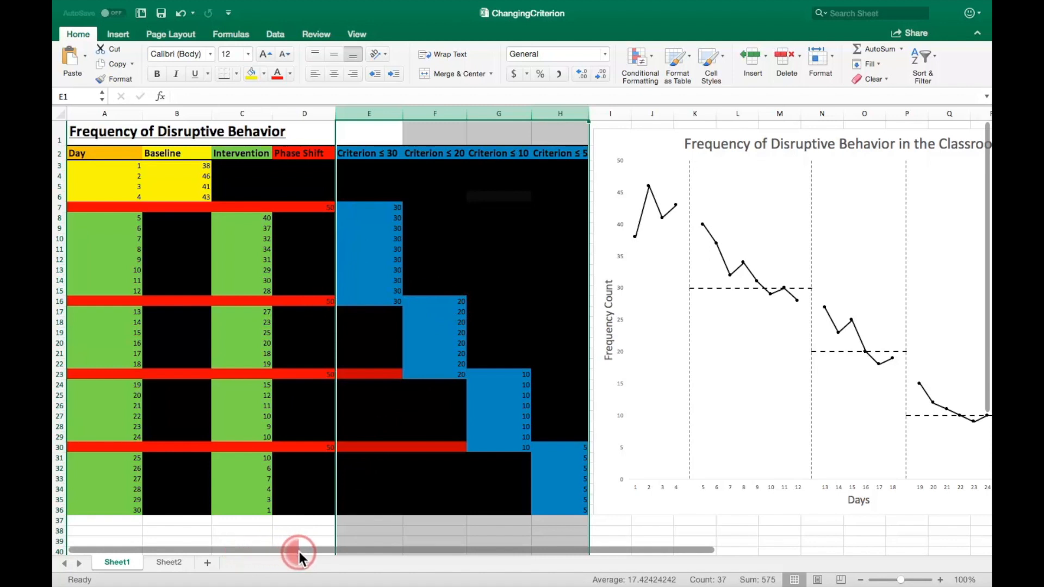
pyautogui.moveTo(385, 554); pyautogui.dragTo(524, 551)
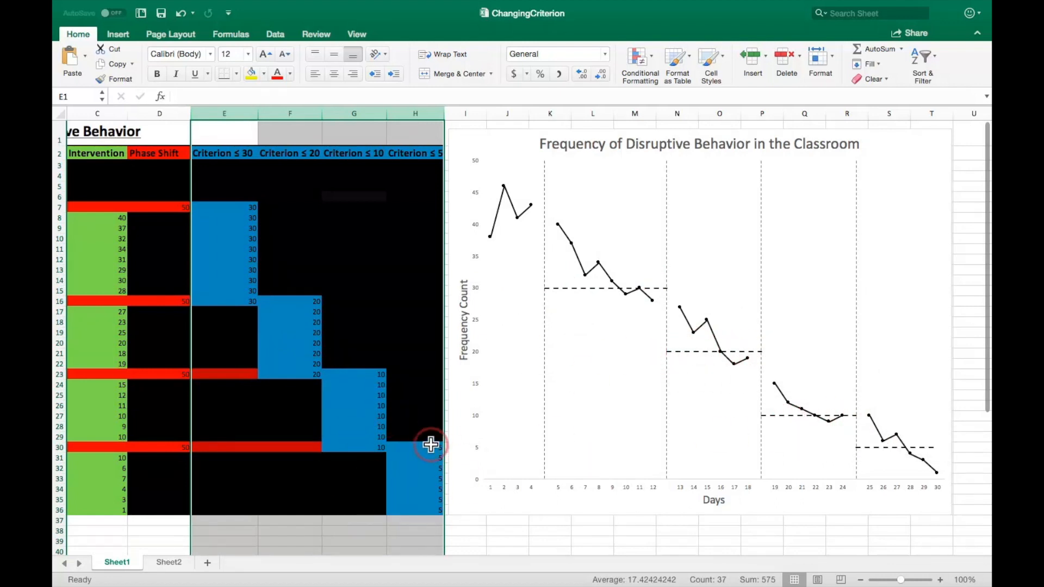
pyautogui.moveTo(190, 550); pyautogui.dragTo(104, 548)
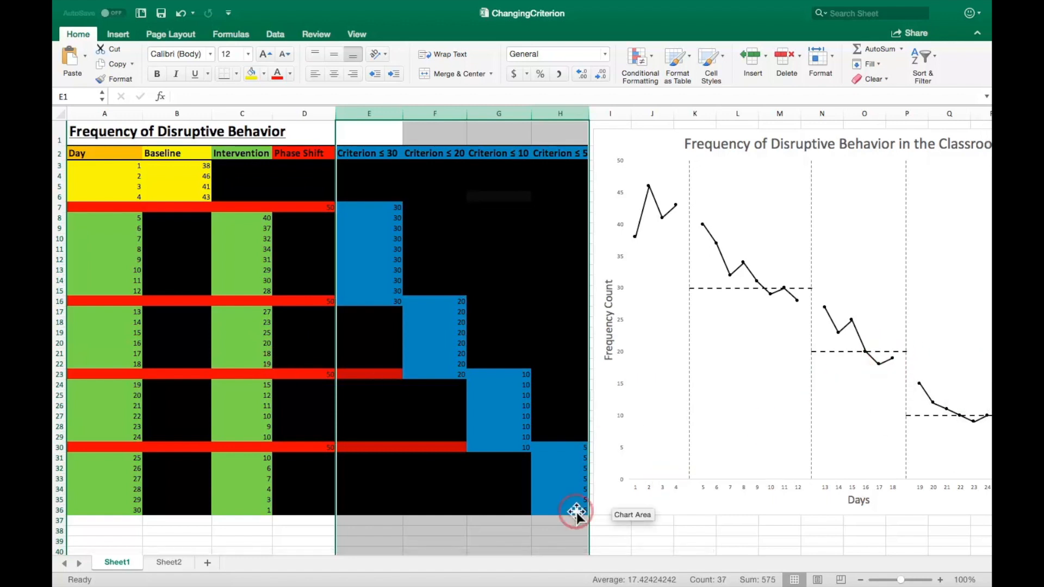
pyautogui.click(274, 540)
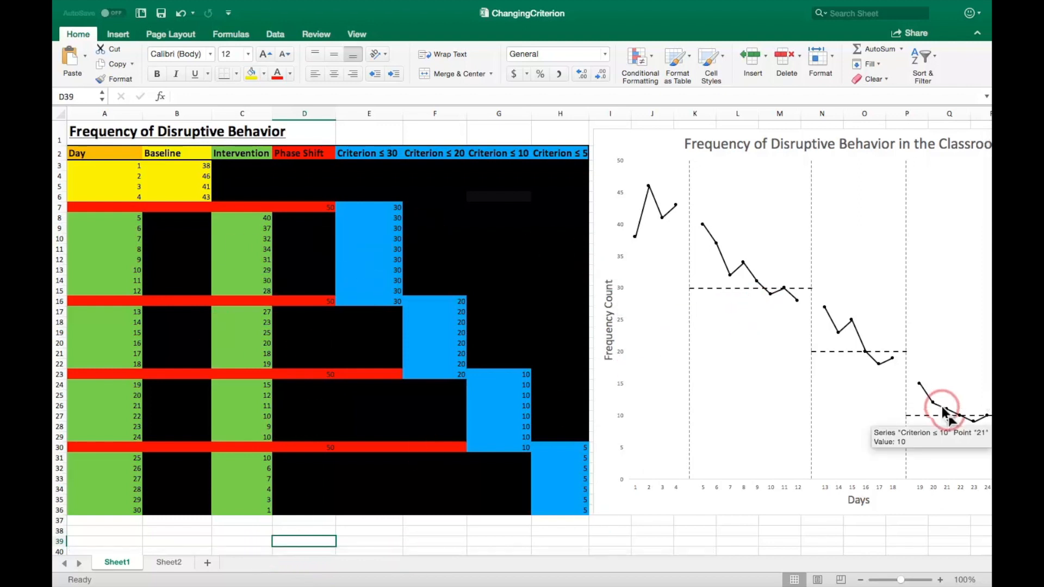
# Step: Insert a 2-D line chart with markers on Sheet2 from the range B1:H35, leaving out the Day column
pyautogui.click(169, 561)
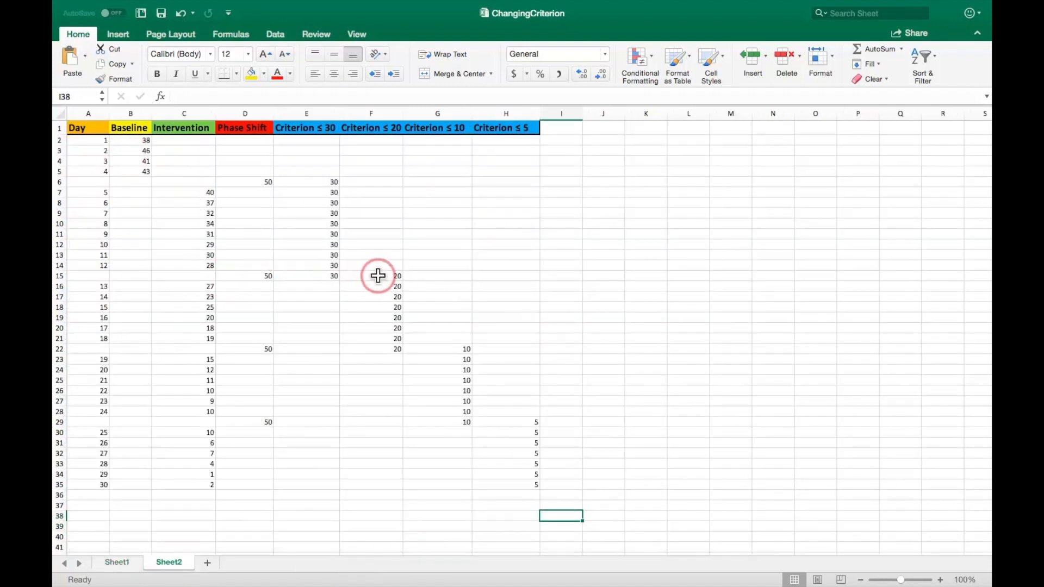
pyautogui.moveTo(125, 129); pyautogui.dragTo(530, 488)
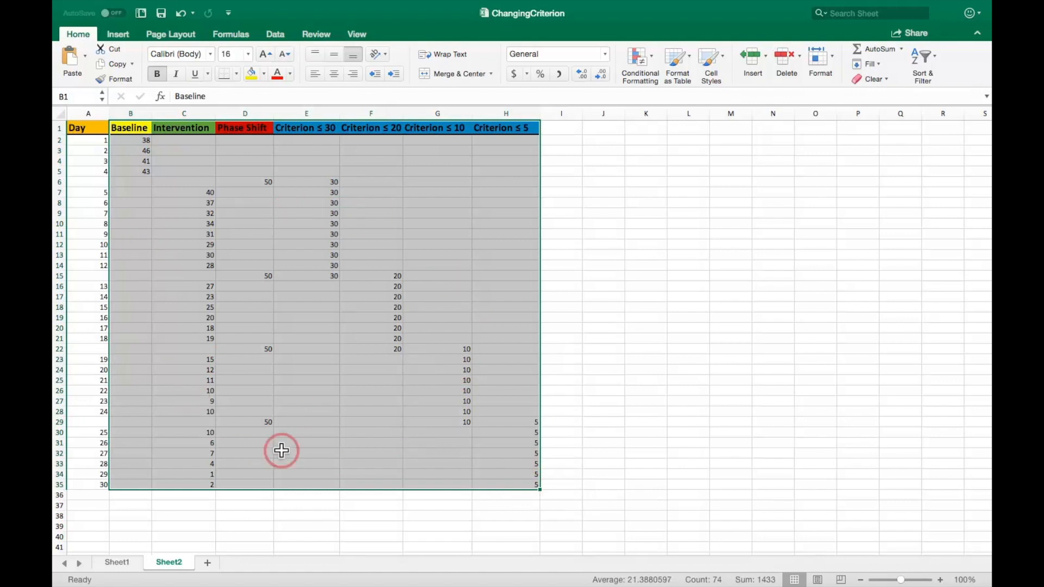
pyautogui.click(119, 36)
pyautogui.click(131, 36)
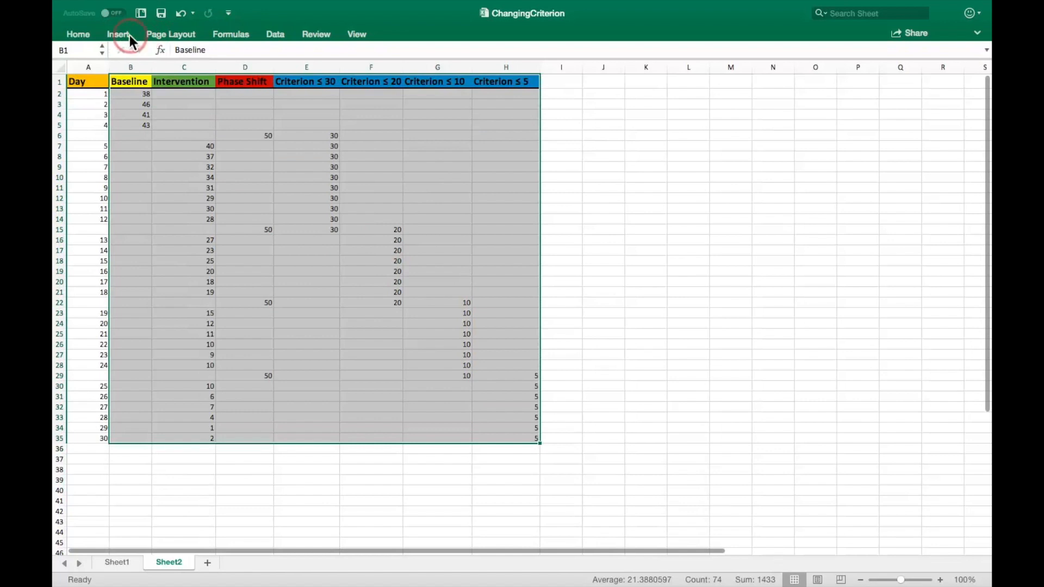
pyautogui.click(129, 34)
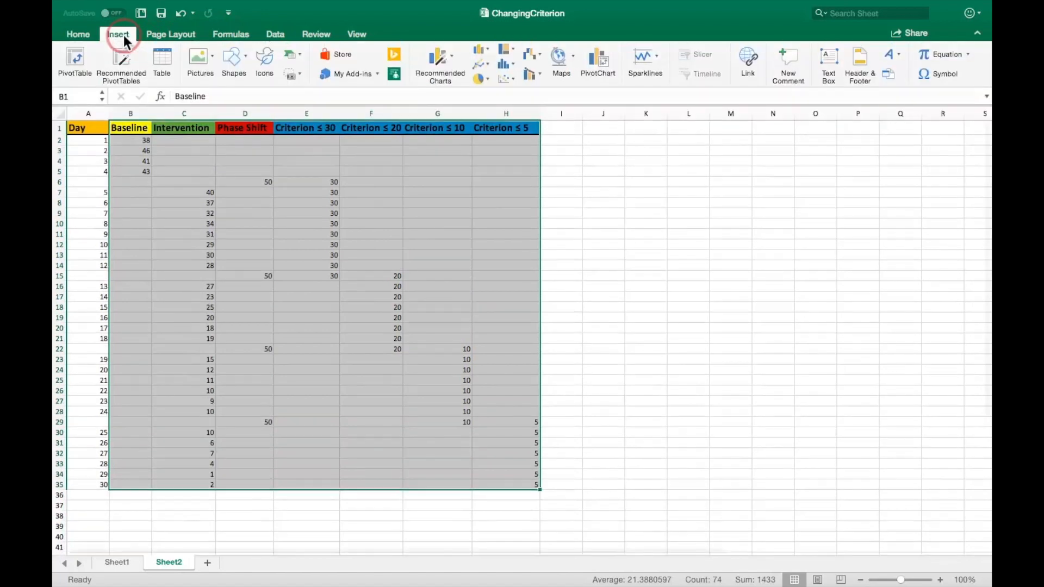
pyautogui.click(488, 64)
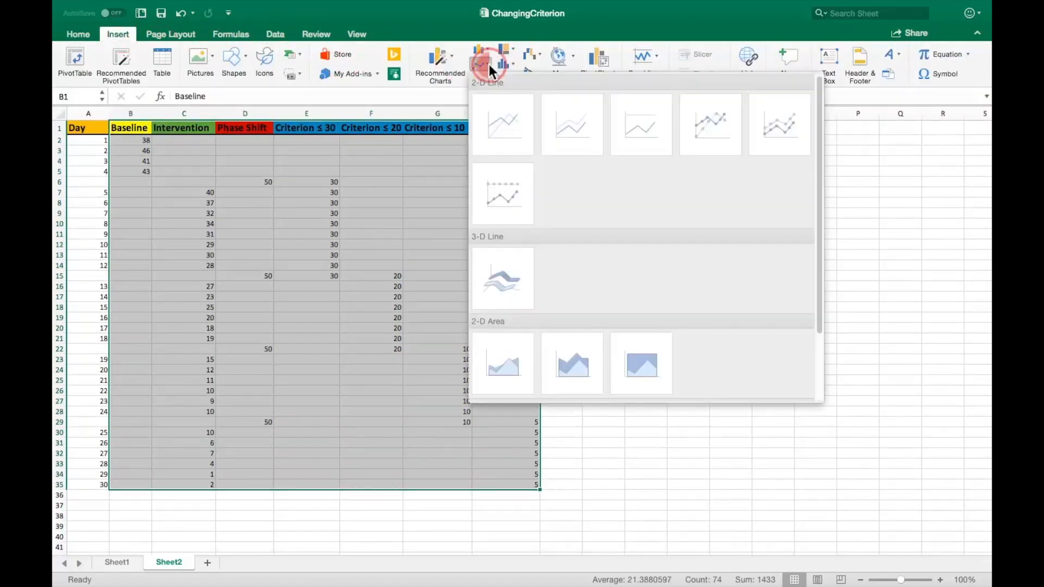
pyautogui.click(701, 133)
# Step: Move the new chart off the table to the empty cells beside column H and delete its legend
pyautogui.moveTo(649, 268); pyautogui.dragTo(848, 137)
pyautogui.moveTo(567, 148); pyautogui.dragTo(699, 167)
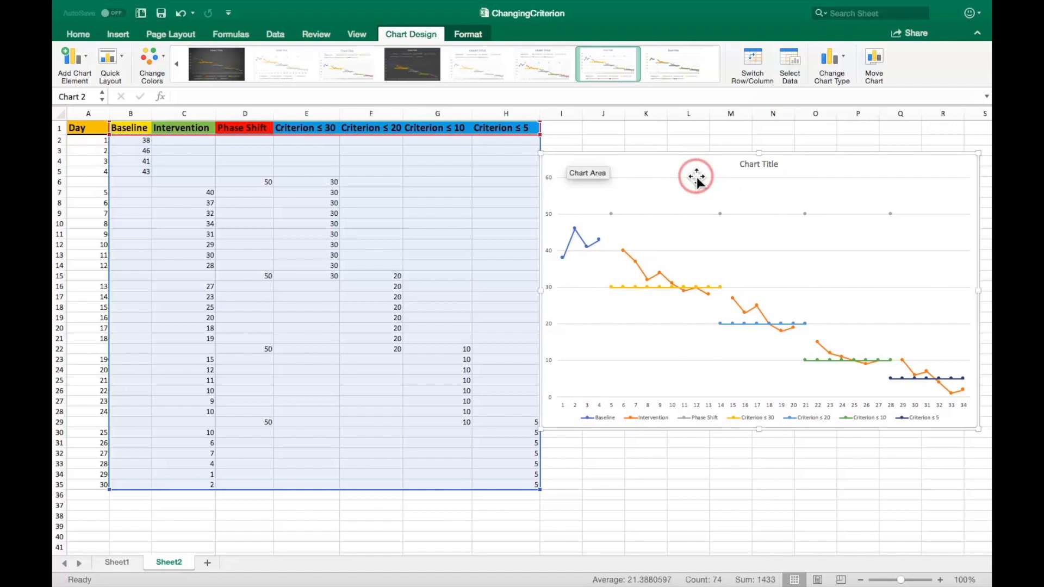
pyautogui.click(688, 422)
pyautogui.press('Delete')
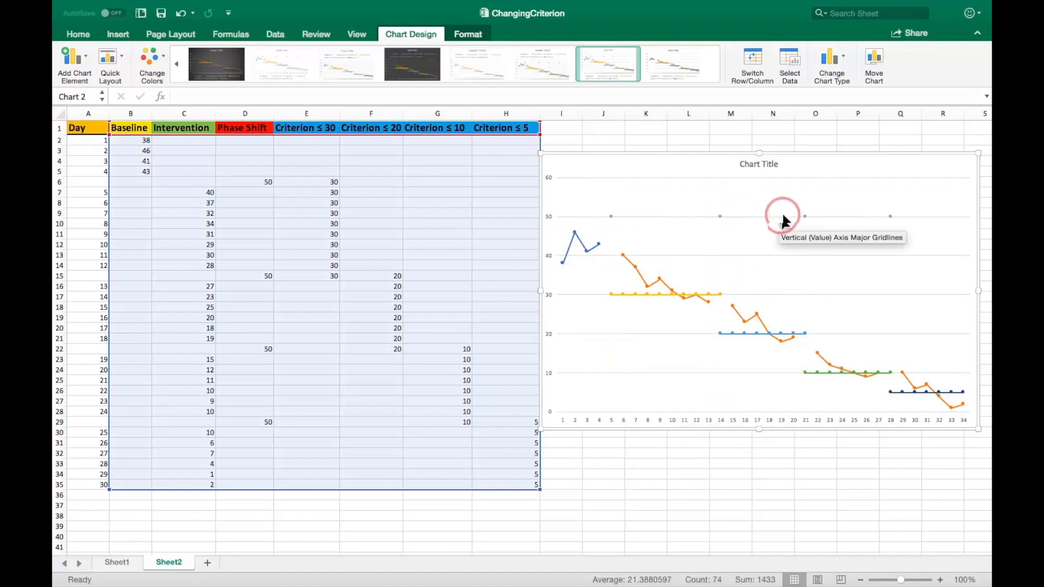
# Step: Add error bars to the chart's Phase Shift series, with their detailed formatting options open
pyautogui.click(255, 113)
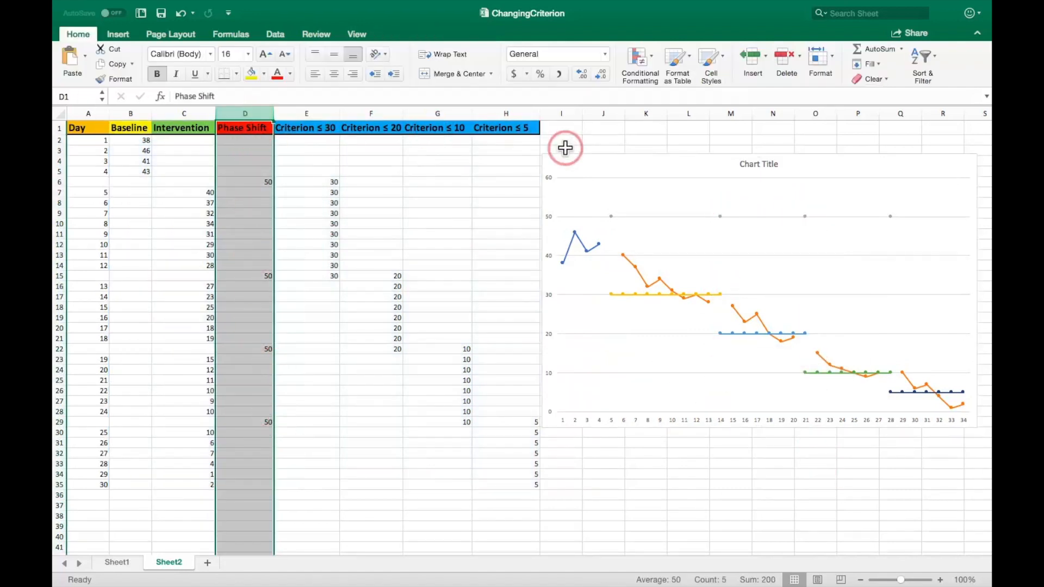
pyautogui.click(593, 174)
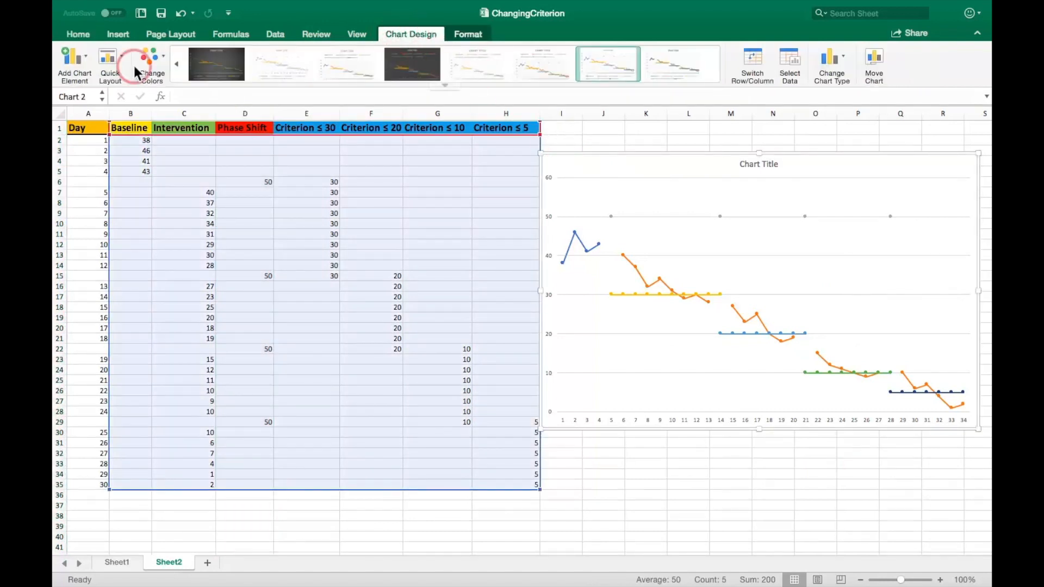
pyautogui.click(84, 64)
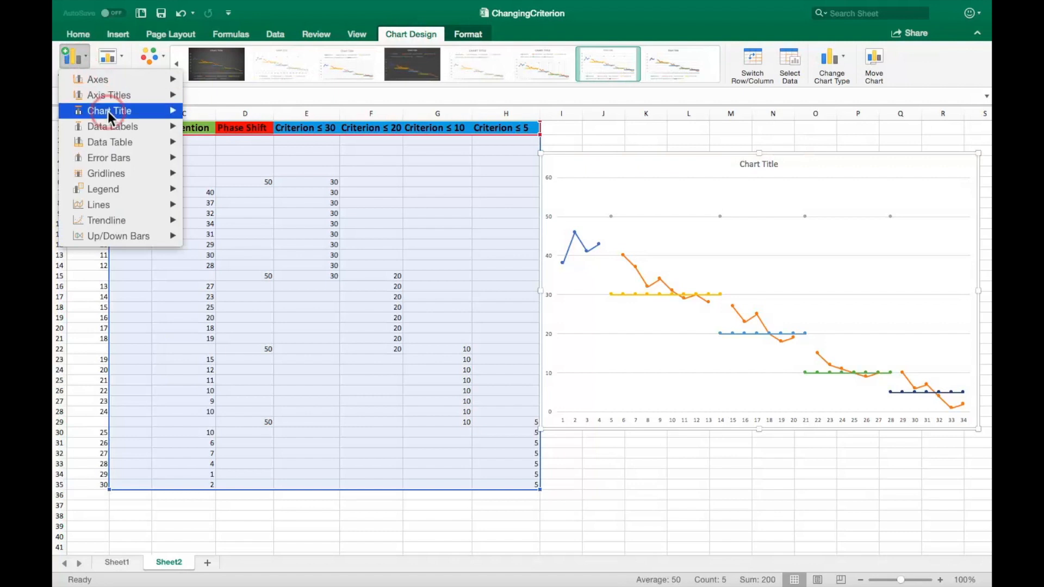
pyautogui.moveTo(131, 160)
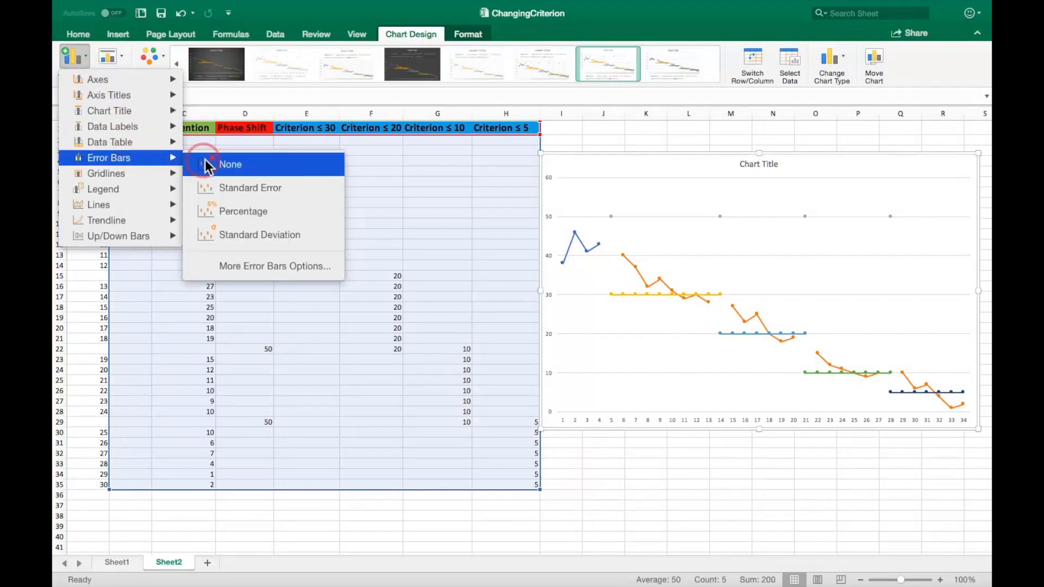
pyautogui.click(235, 261)
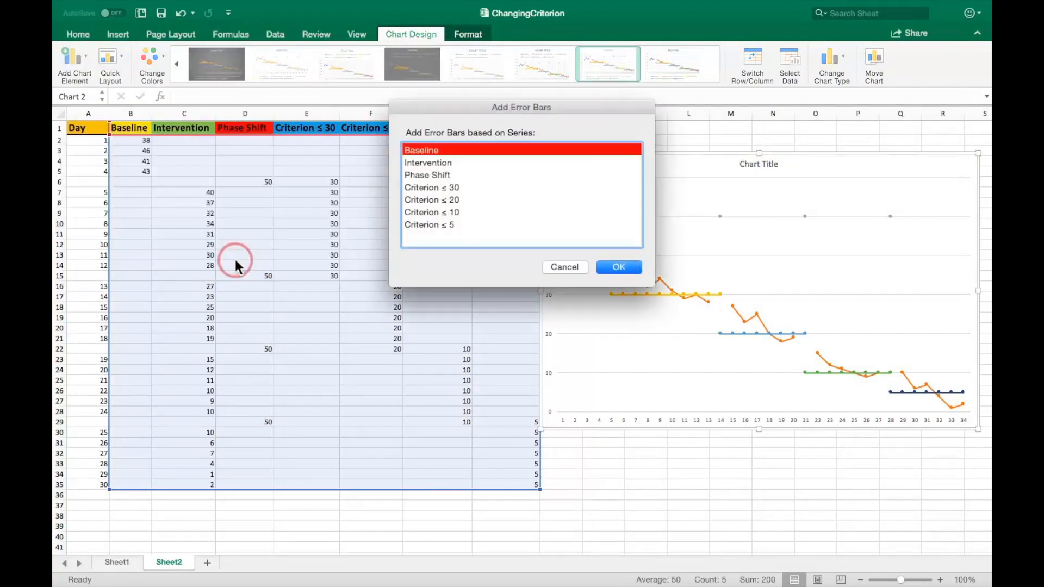
pyautogui.click(439, 175)
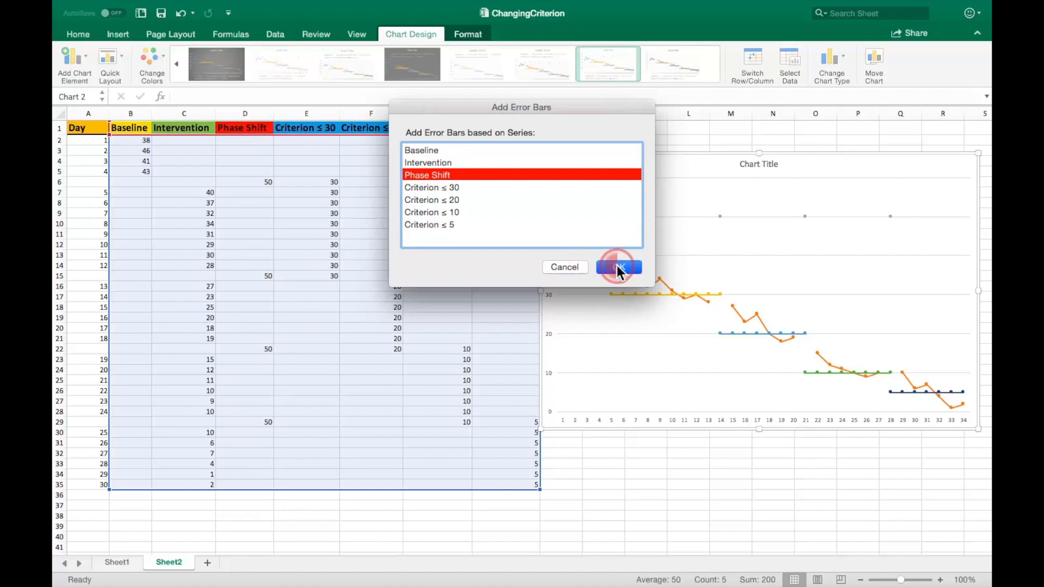
pyautogui.click(618, 267)
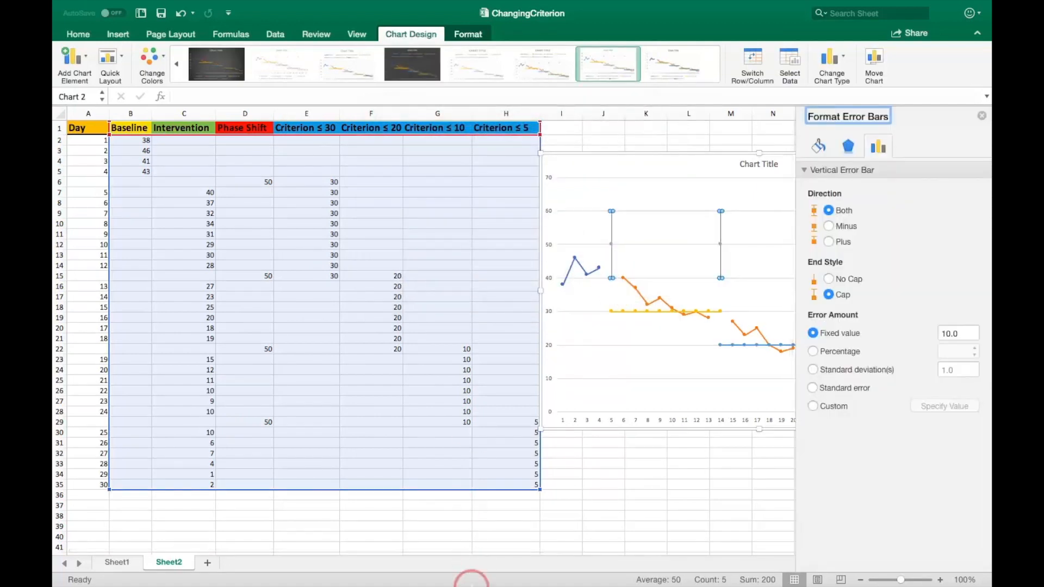
# Step: Set the Phase Shift vertical error bars to the Minus direction with a fixed value of 50
pyautogui.moveTo(495, 549); pyautogui.dragTo(647, 547)
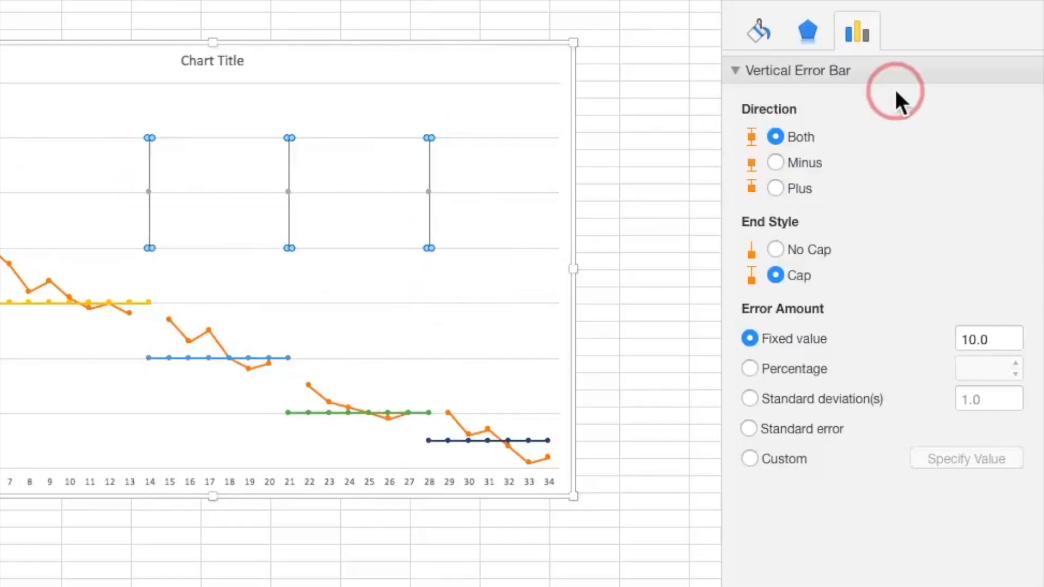
pyautogui.click(776, 161)
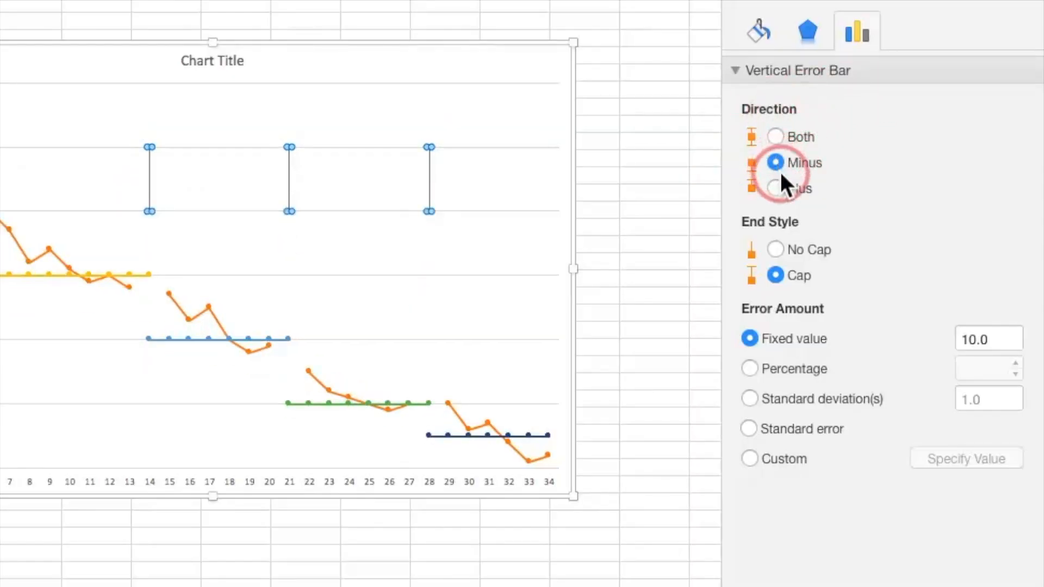
pyautogui.click(973, 339)
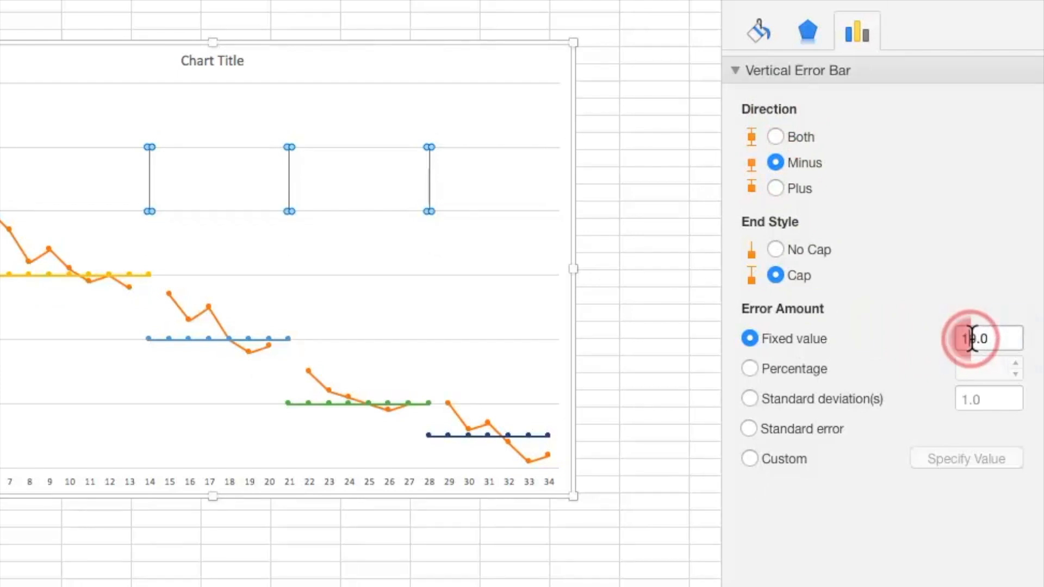
pyautogui.press('BackSpace')
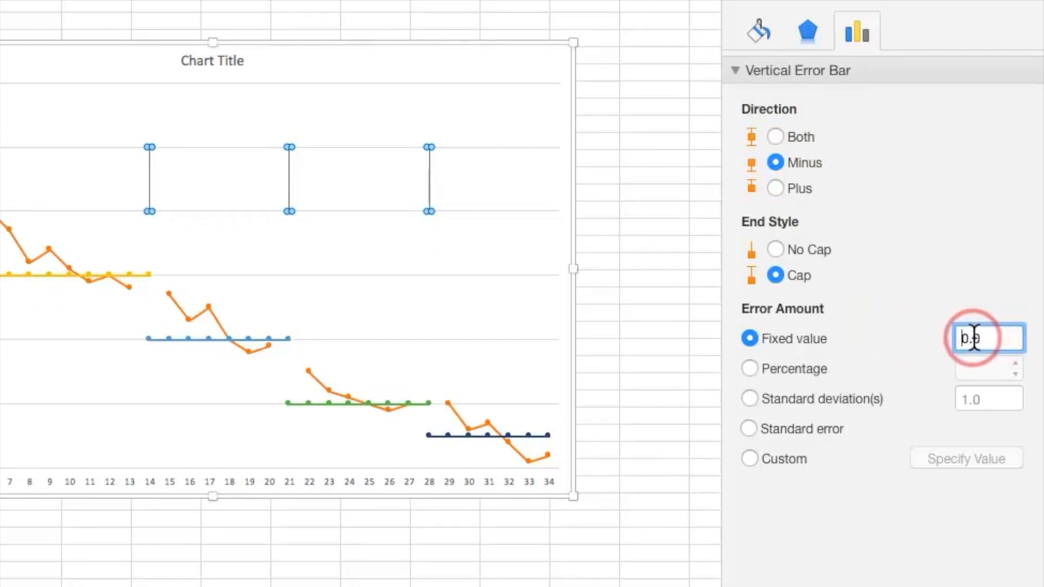
pyautogui.write('5')
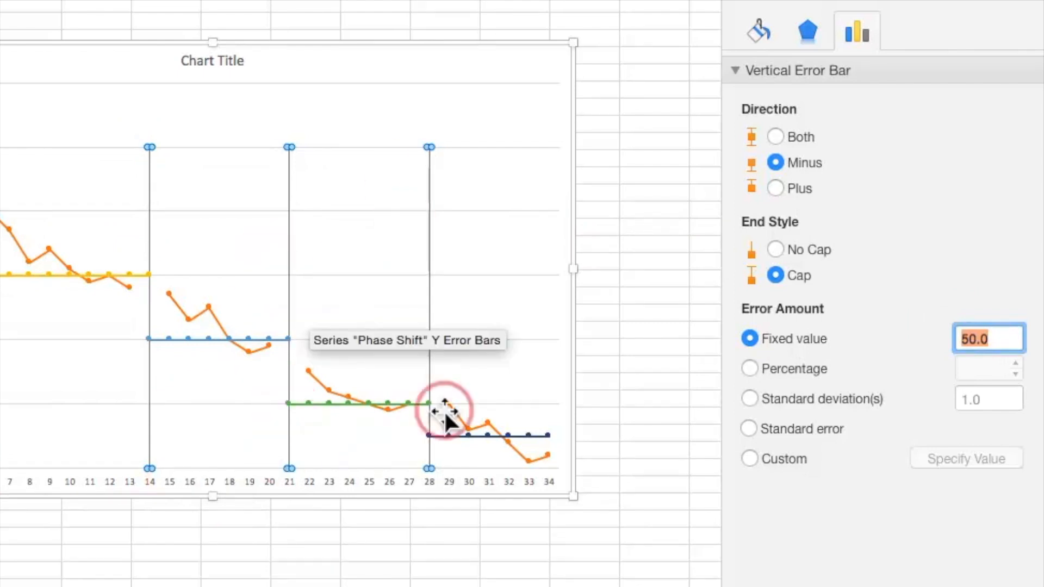
# Step: Change the Phase Shift error bars to a dashed line style
pyautogui.click(762, 28)
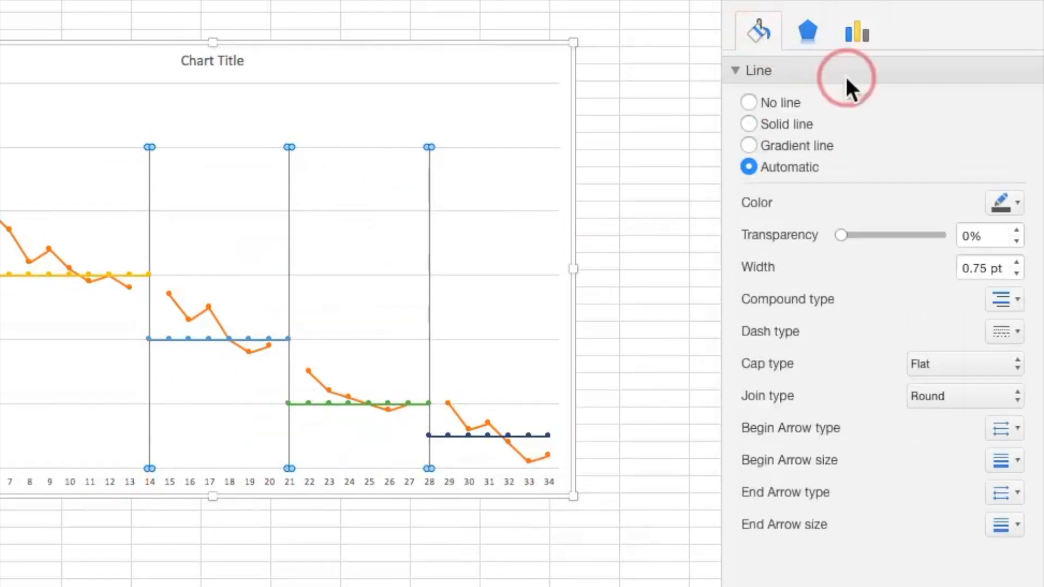
pyautogui.click(1016, 327)
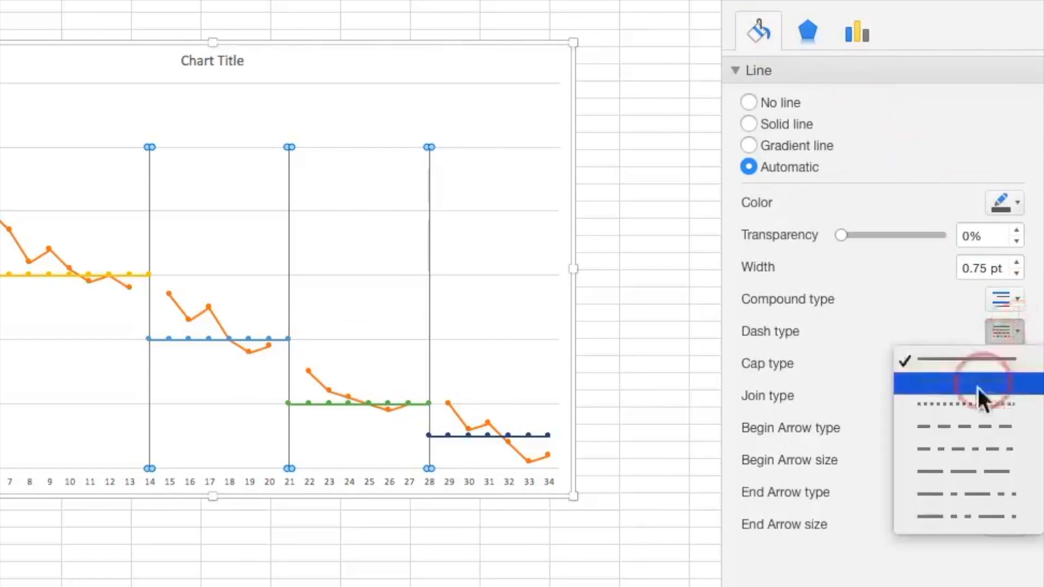
pyautogui.click(963, 426)
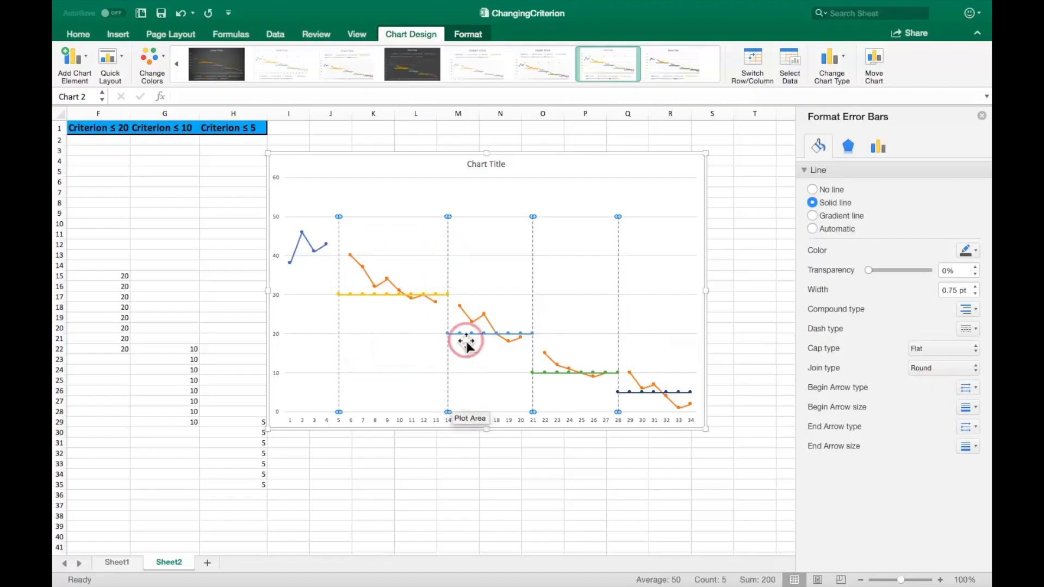
pyautogui.click(614, 173)
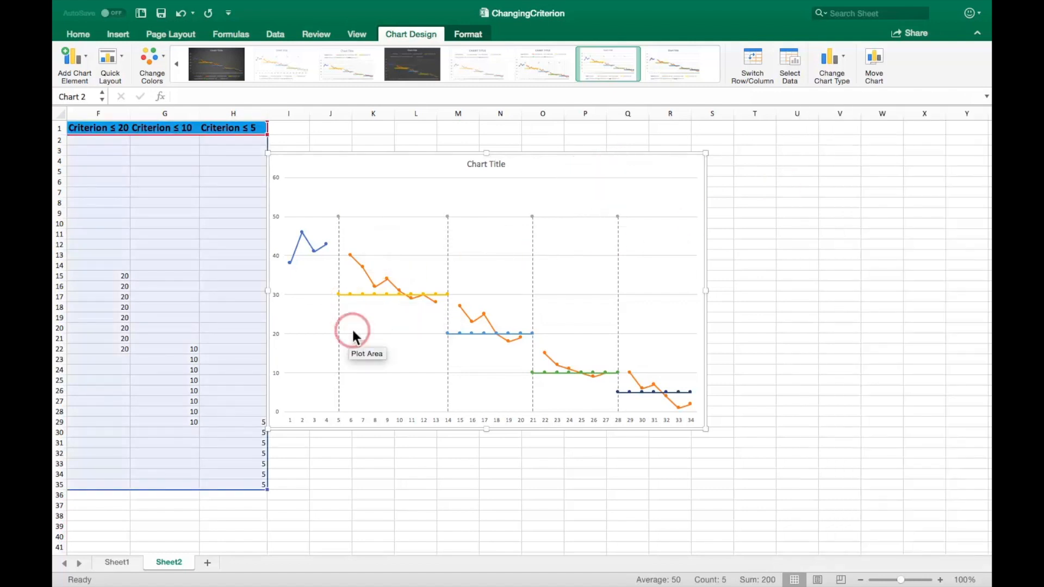
# Step: Set the Phase Shift series' marker option to None, leaving only its dashed vertical lines on the chart
pyautogui.click(447, 216)
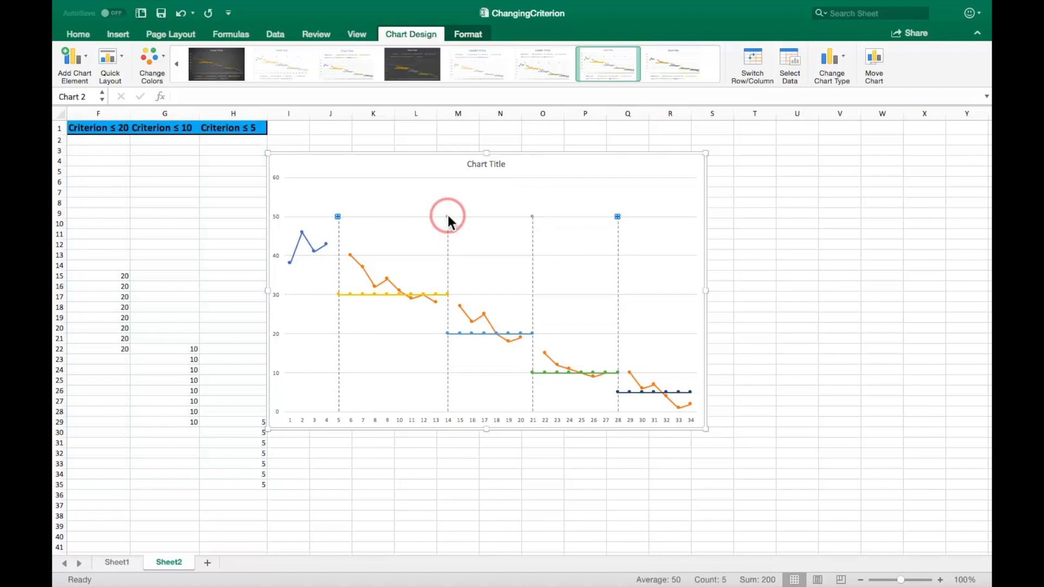
pyautogui.click(446, 216)
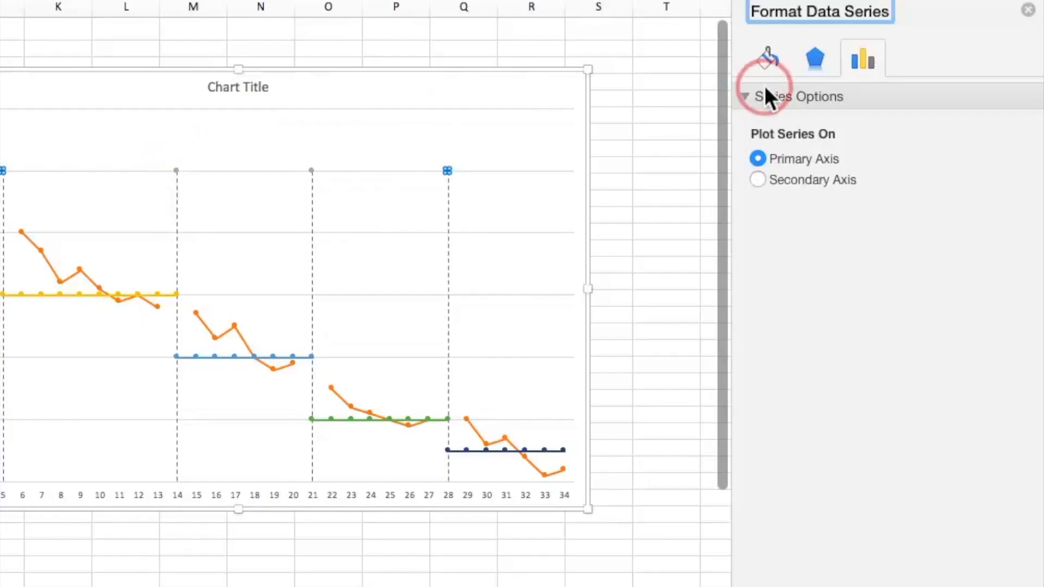
pyautogui.click(769, 57)
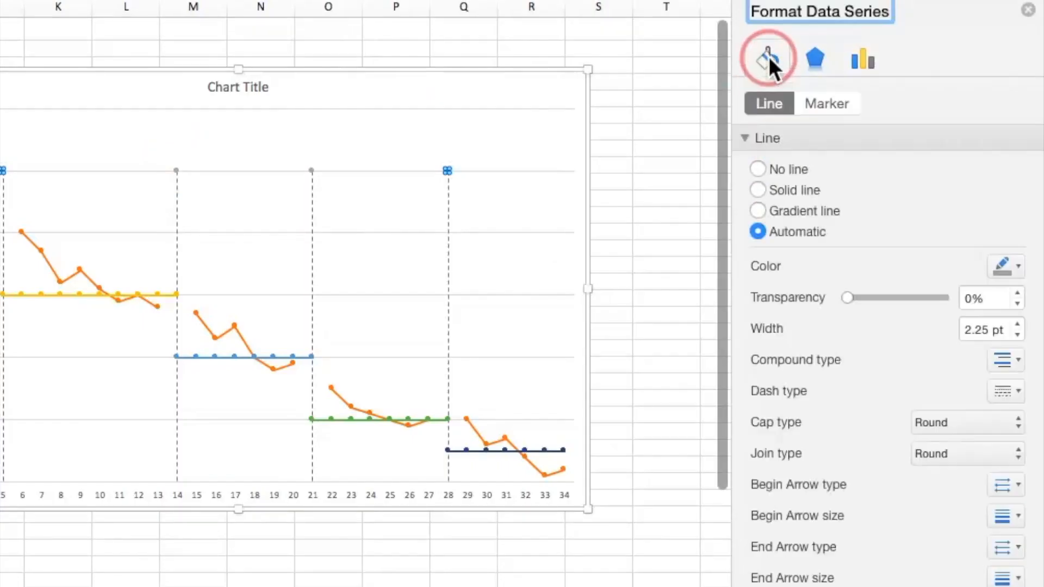
pyautogui.click(827, 105)
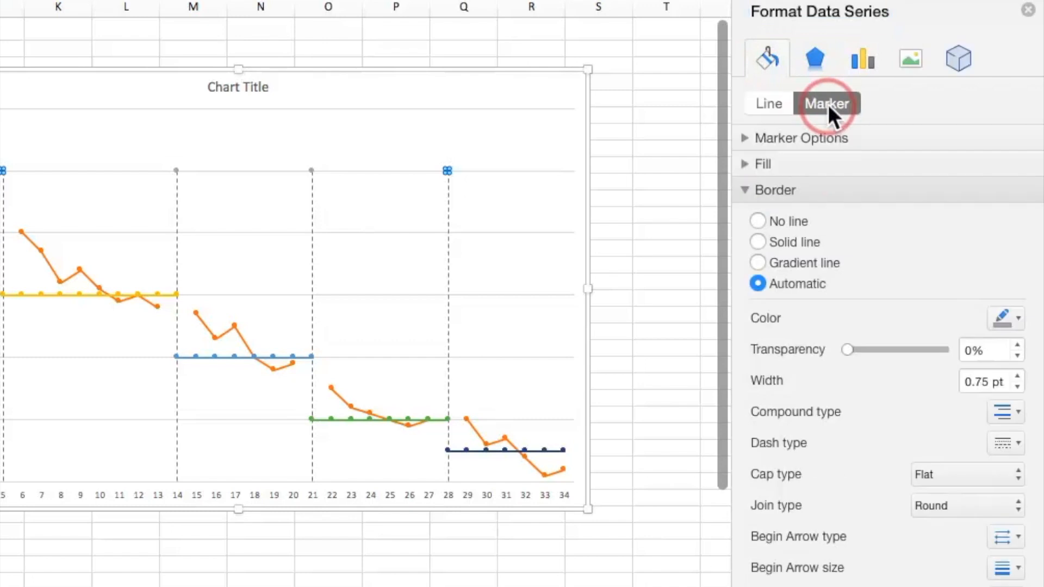
pyautogui.click(745, 138)
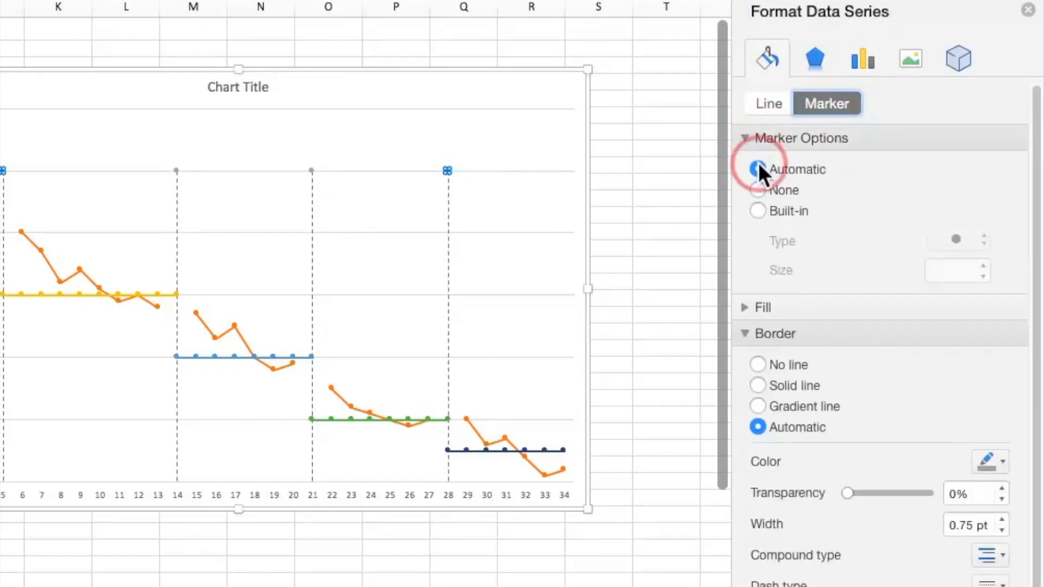
pyautogui.click(759, 190)
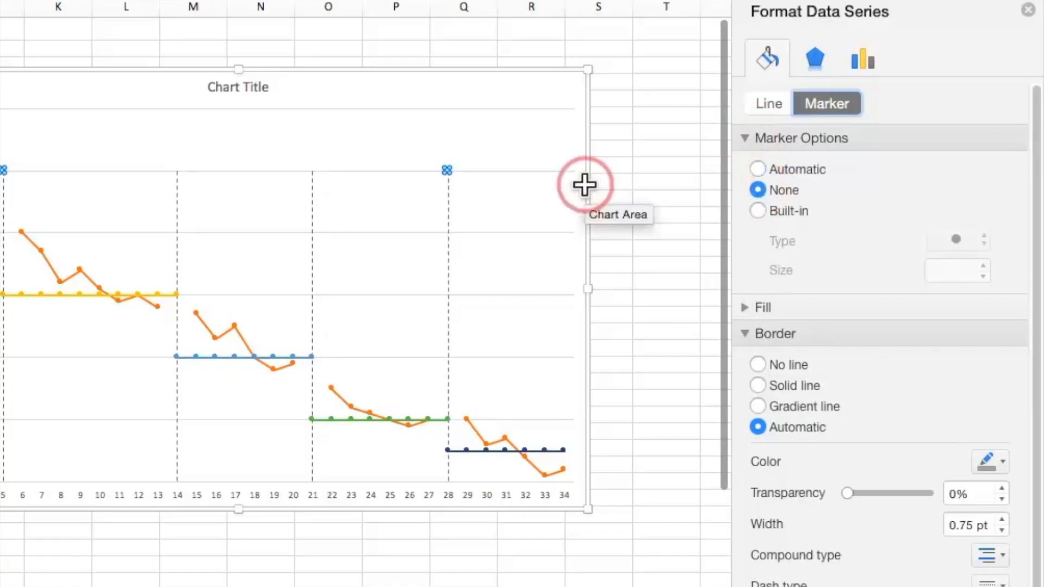
pyautogui.click(678, 191)
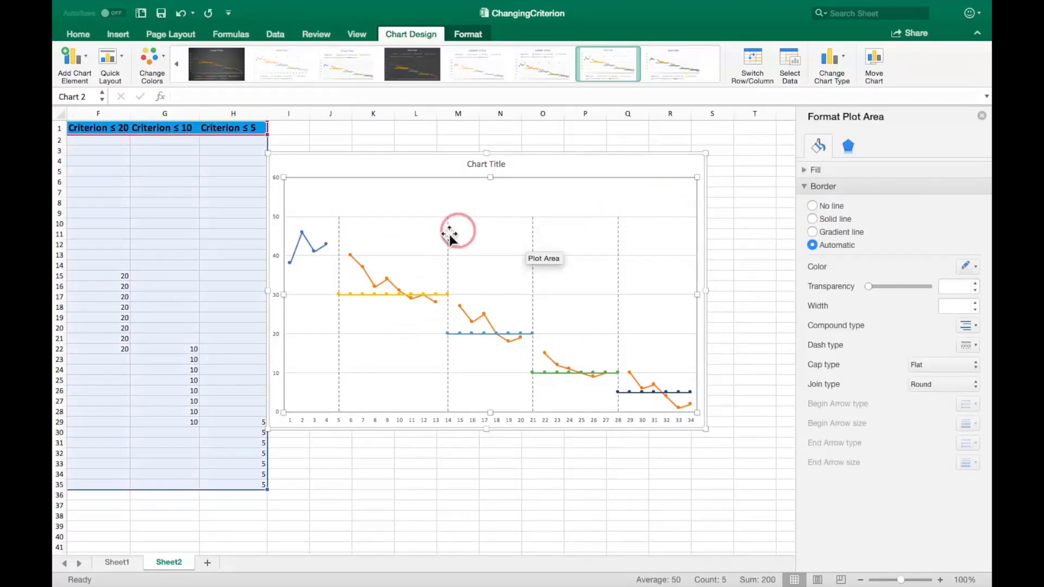
pyautogui.click(393, 161)
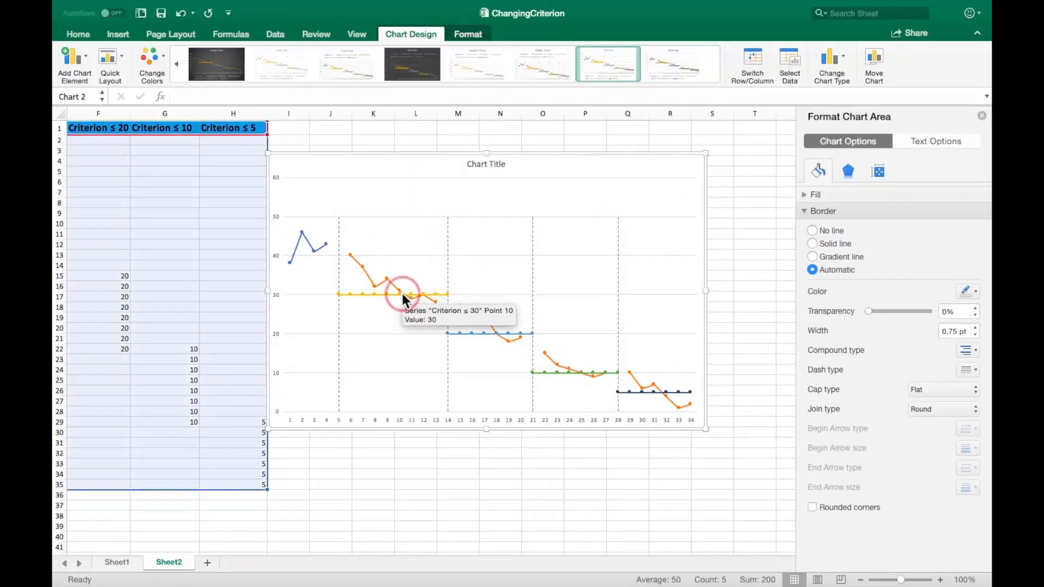
# Step: Format the Criterion ≤ 30 series line as solid black with a dashed dash type
pyautogui.moveTo(401, 549); pyautogui.dragTo(264, 548)
pyautogui.moveTo(307, 113); pyautogui.dragTo(500, 112)
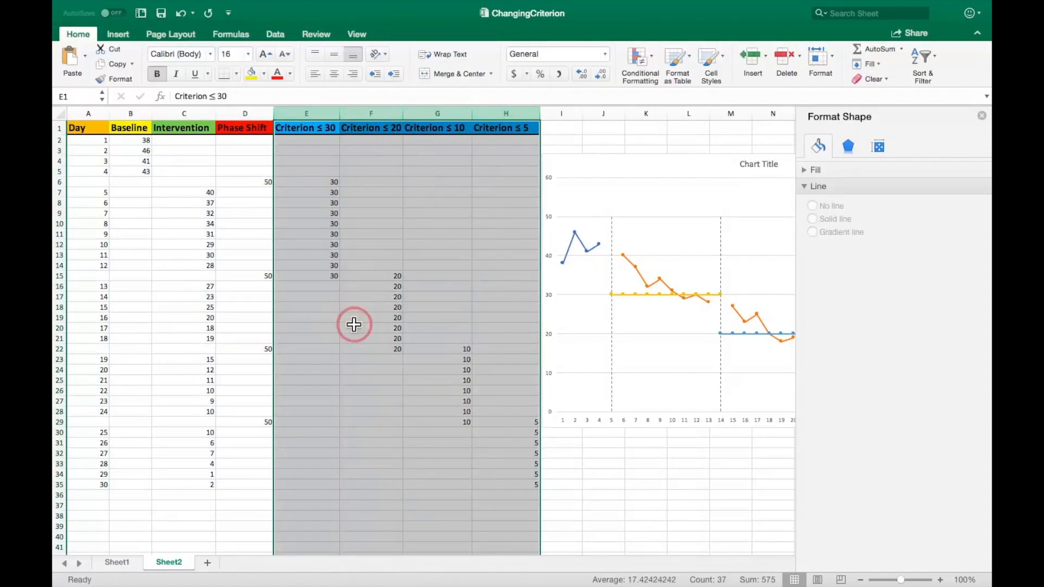
pyautogui.click(593, 454)
pyautogui.moveTo(209, 550); pyautogui.dragTo(356, 544)
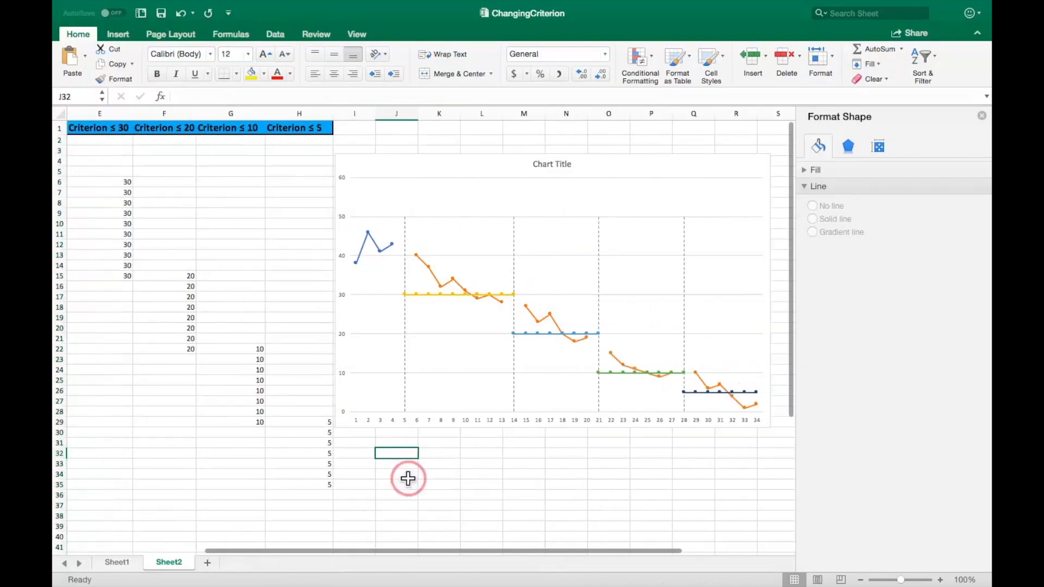
pyautogui.click(421, 294)
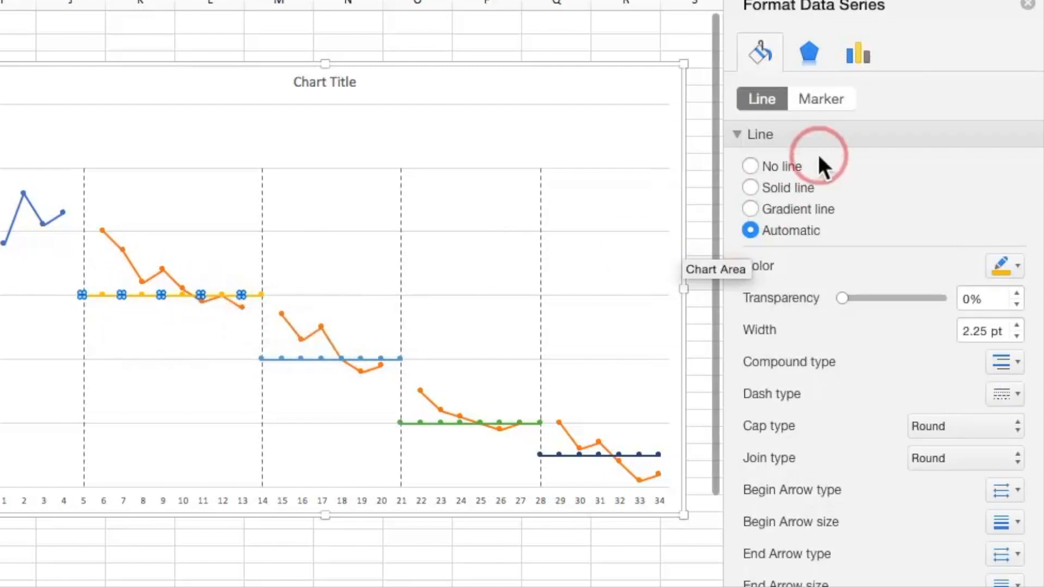
pyautogui.click(1016, 264)
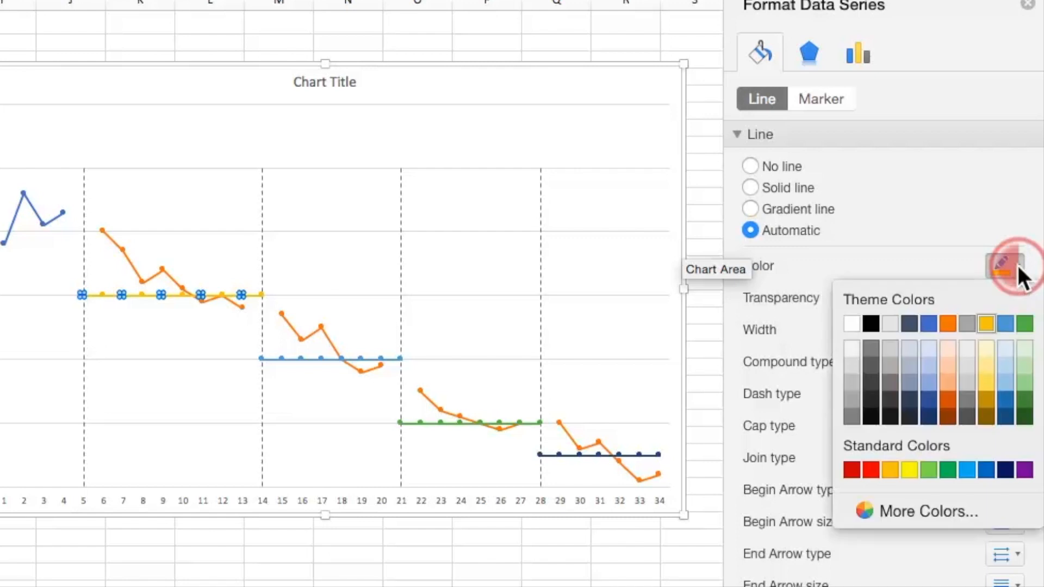
pyautogui.click(871, 324)
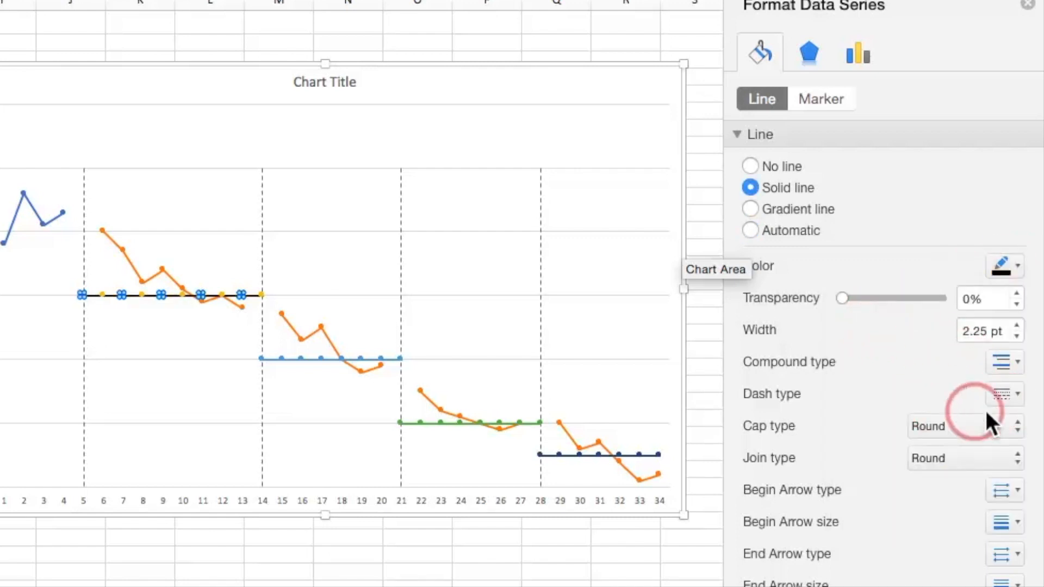
pyautogui.click(1016, 399)
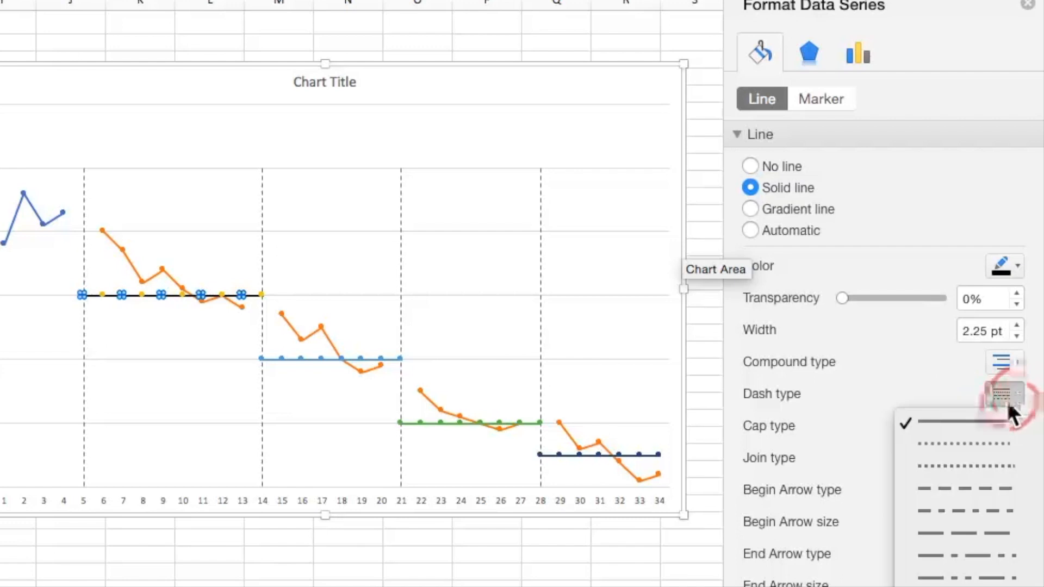
pyautogui.click(955, 483)
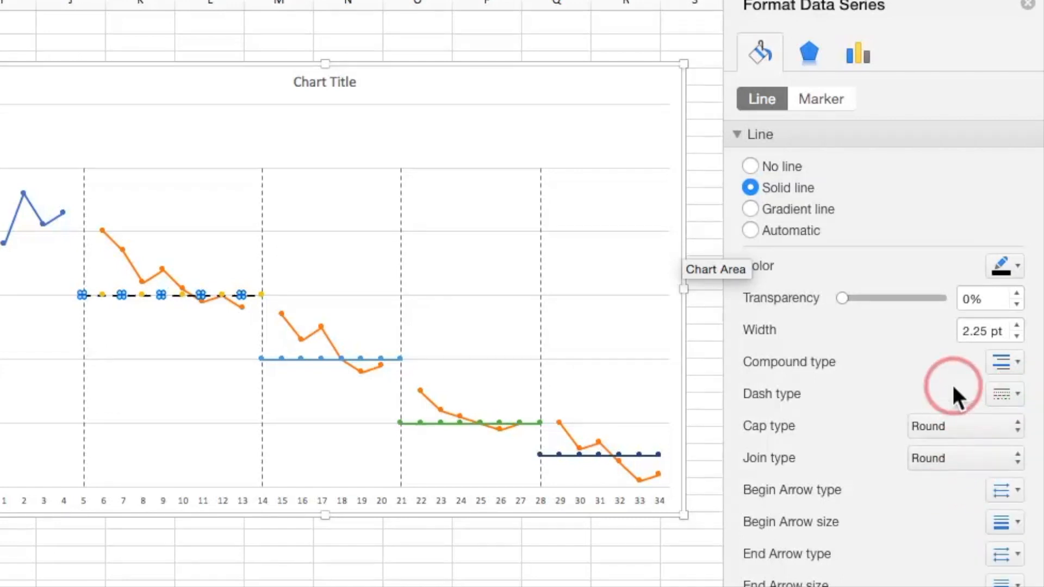
# Step: Set the Criterion ≤ 30 series' marker option to None and deselect the chart
pyautogui.click(825, 98)
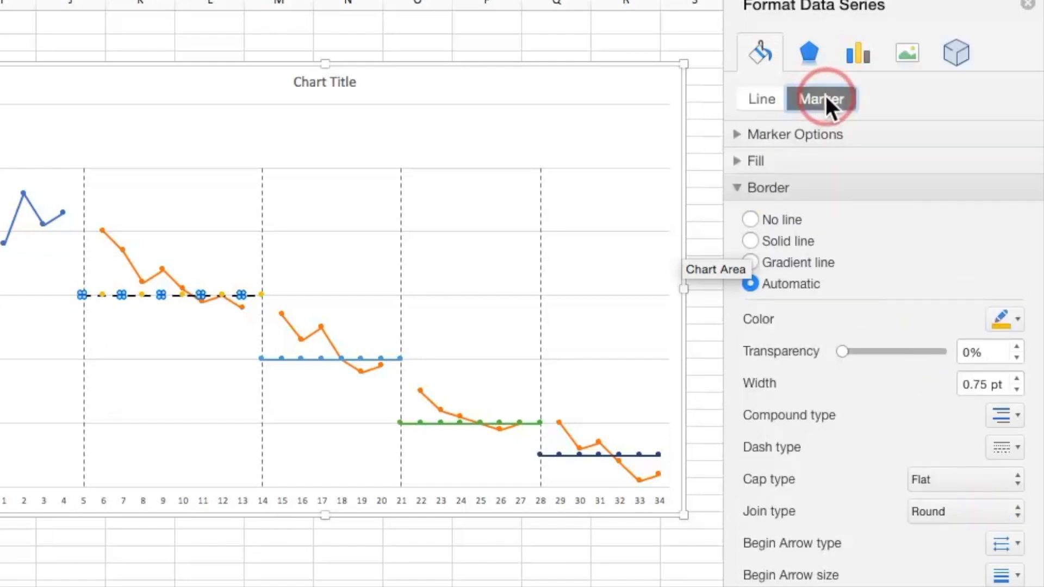
pyautogui.click(736, 133)
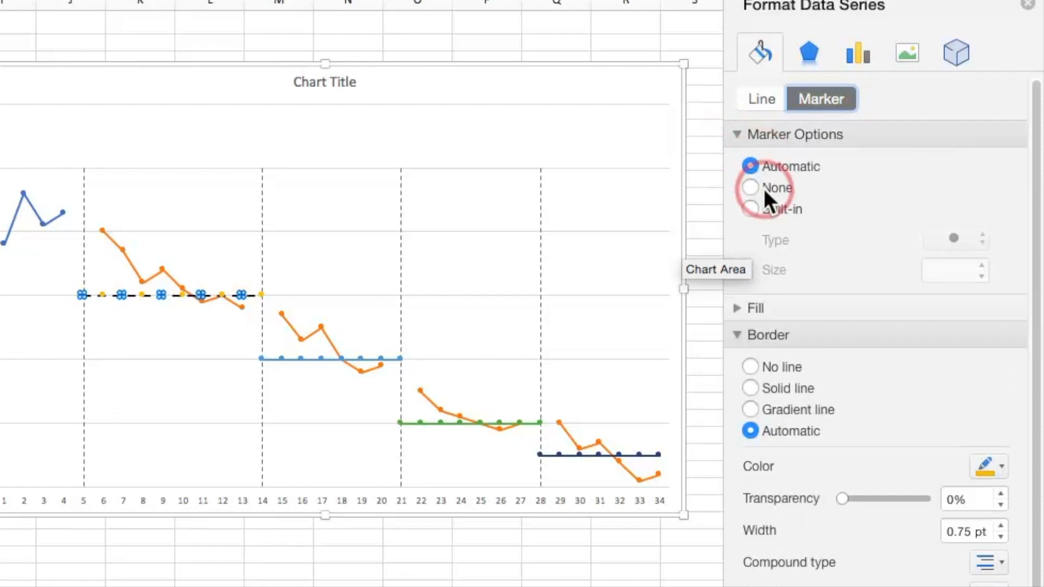
pyautogui.click(749, 188)
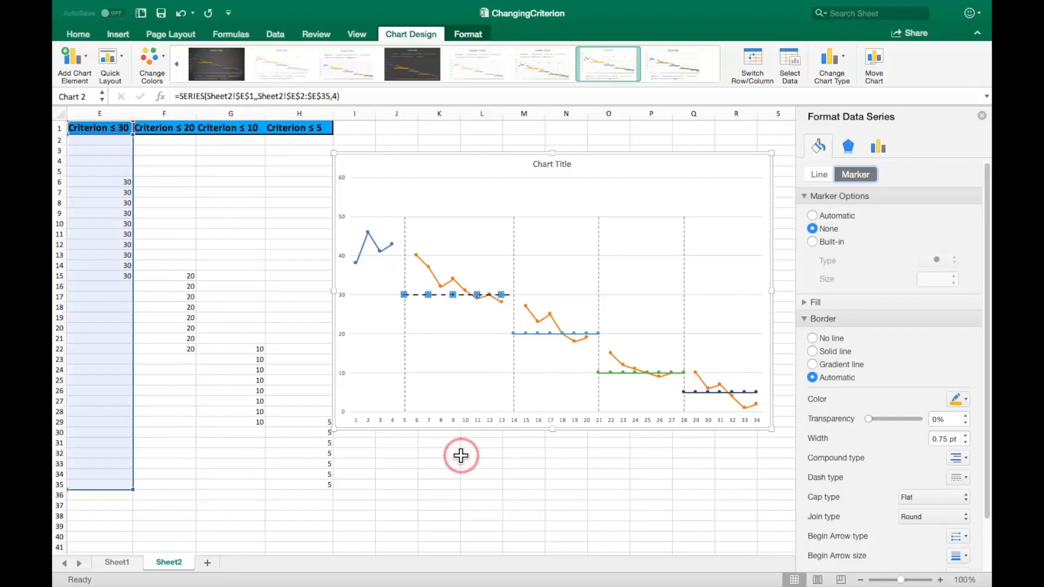
pyautogui.click(176, 559)
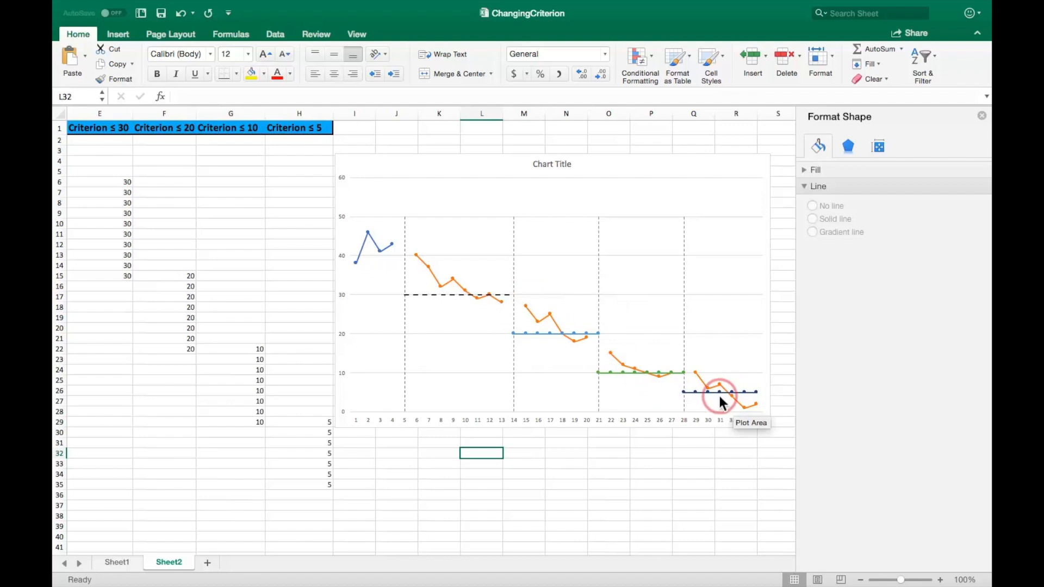
# Step: Make the Criterion ≤ 20 series line black and dashed, matching the Criterion ≤ 30 line
pyautogui.click(535, 332)
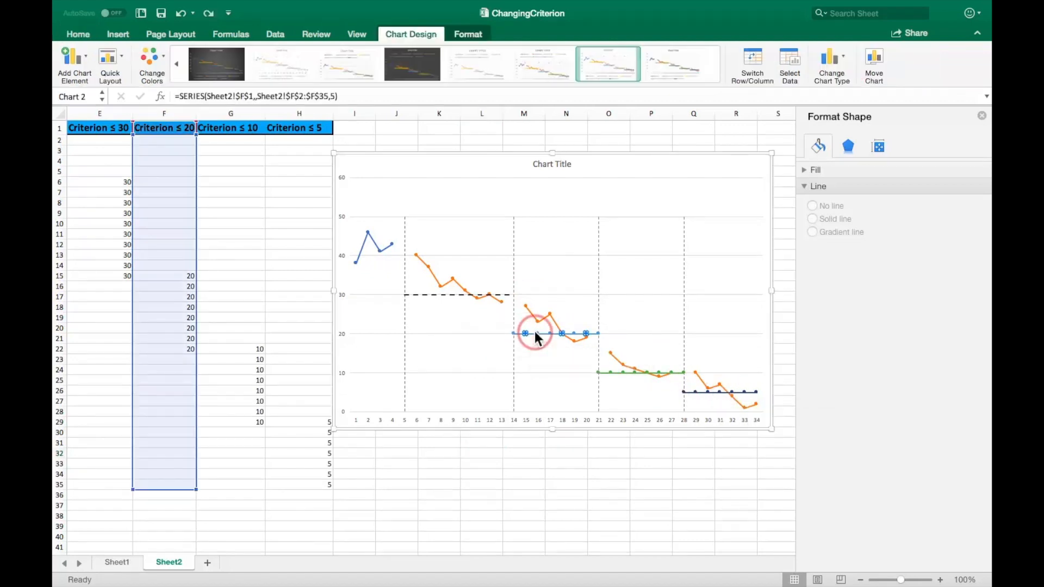
pyautogui.click(817, 146)
pyautogui.click(967, 275)
pyautogui.click(882, 308)
pyautogui.click(968, 354)
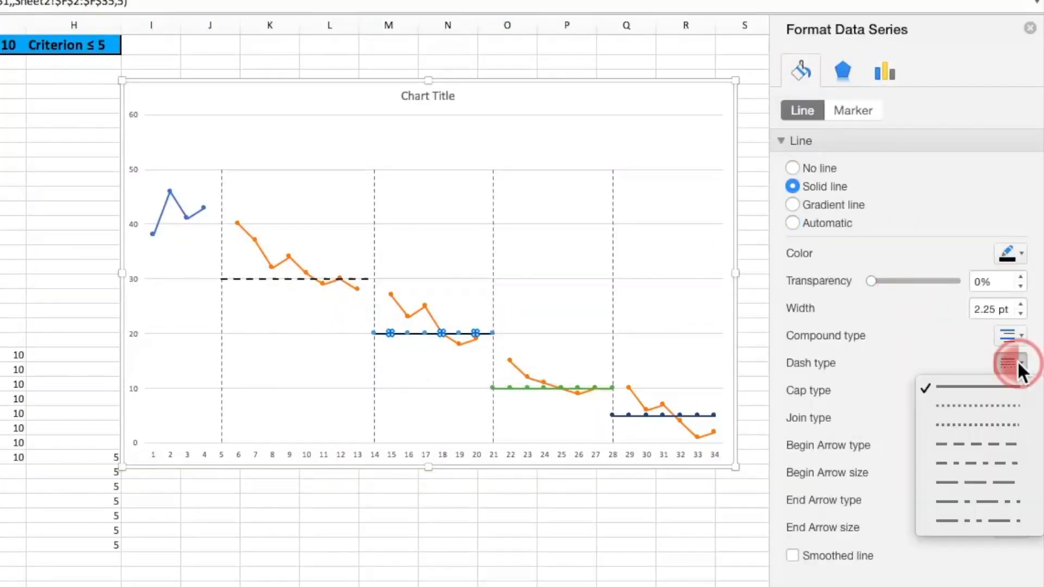
pyautogui.click(970, 439)
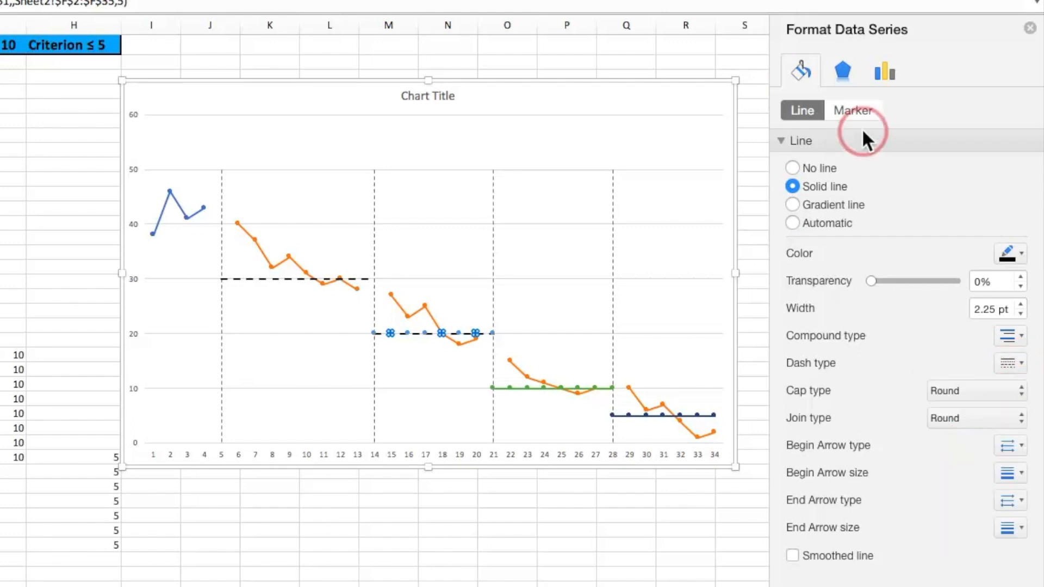
# Step: Set the Criterion ≤ 20 series' marker option to None and close its formatting options
pyautogui.click(852, 110)
pyautogui.click(781, 140)
pyautogui.click(791, 185)
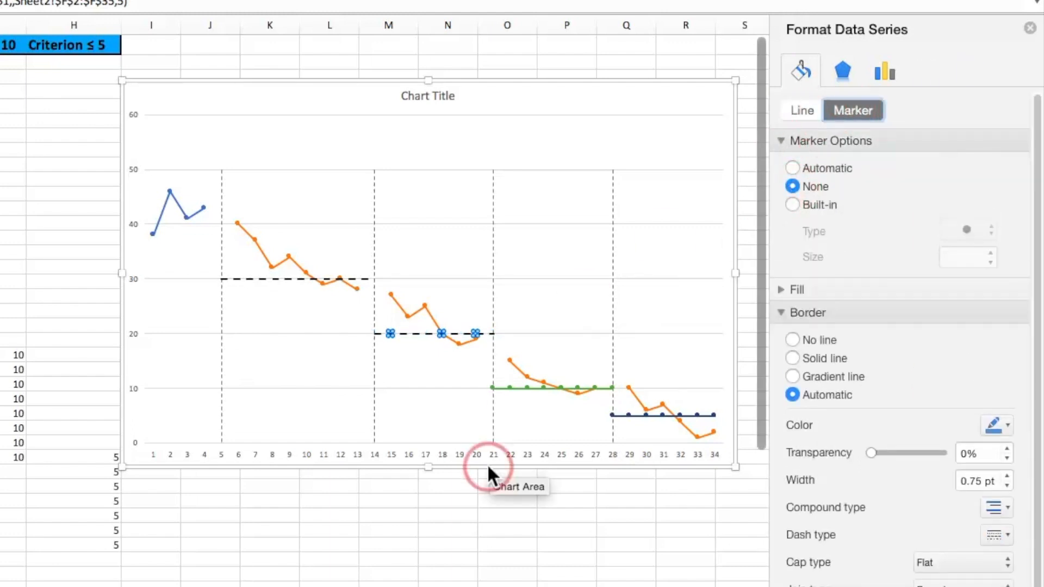
pyautogui.click(1031, 29)
# Step: Make the Criterion ≤ 10 series line black and dashed like the other criterion lines
pyautogui.click(526, 387)
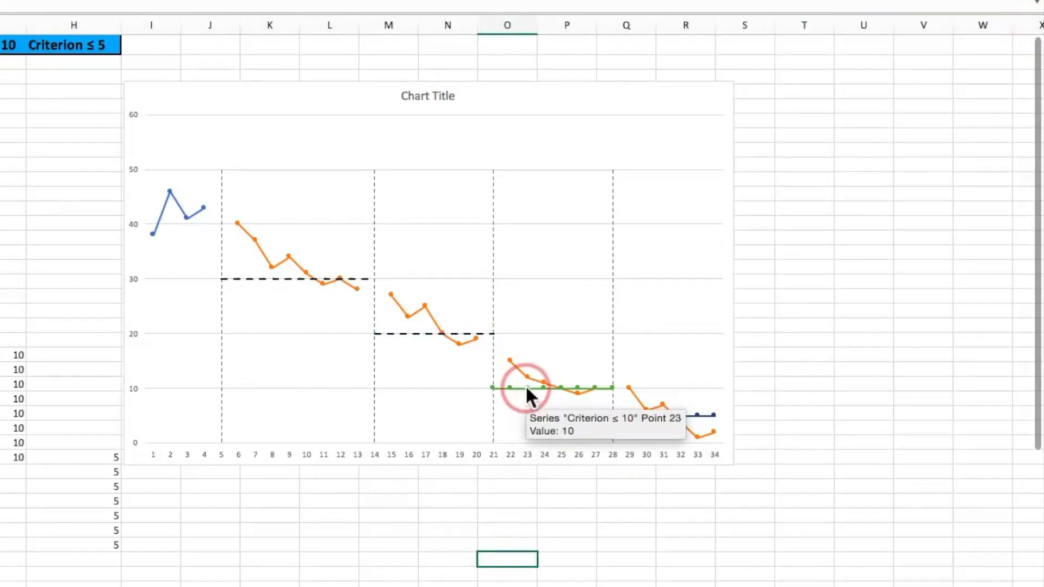
pyautogui.doubleClick(526, 387)
pyautogui.click(805, 73)
pyautogui.click(1012, 253)
pyautogui.click(897, 307)
pyautogui.click(1009, 363)
pyautogui.click(985, 444)
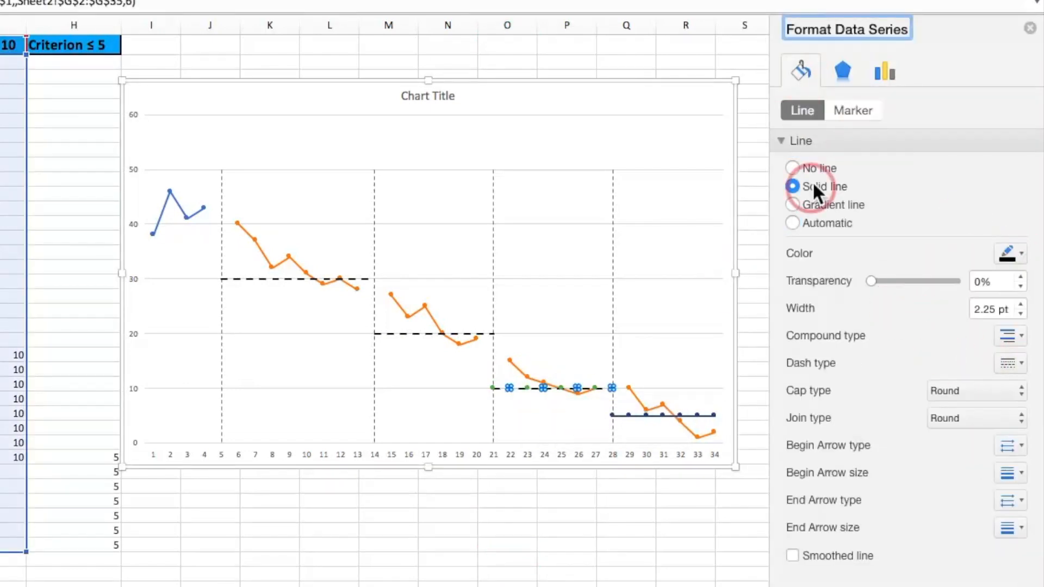
# Step: Remove the markers from the Criterion ≤ 10 series and close its formatting options
pyautogui.click(846, 111)
pyautogui.click(809, 141)
pyautogui.click(1029, 28)
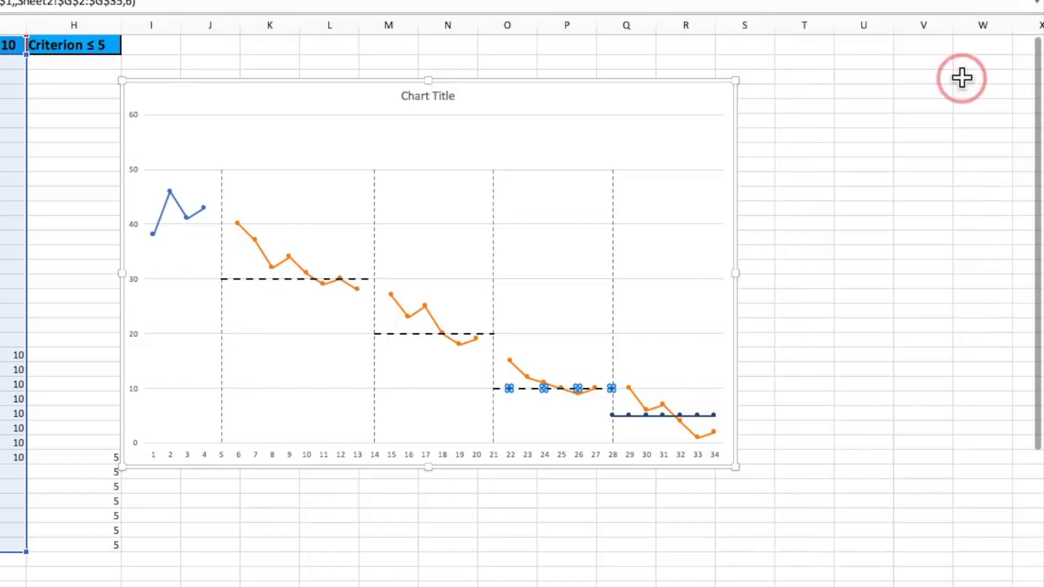
# Step: Change the Criterion ≤ 5 series line to black with the same dashed style
pyautogui.click(626, 499)
pyautogui.click(627, 413)
pyautogui.doubleClick(627, 413)
pyautogui.click(798, 70)
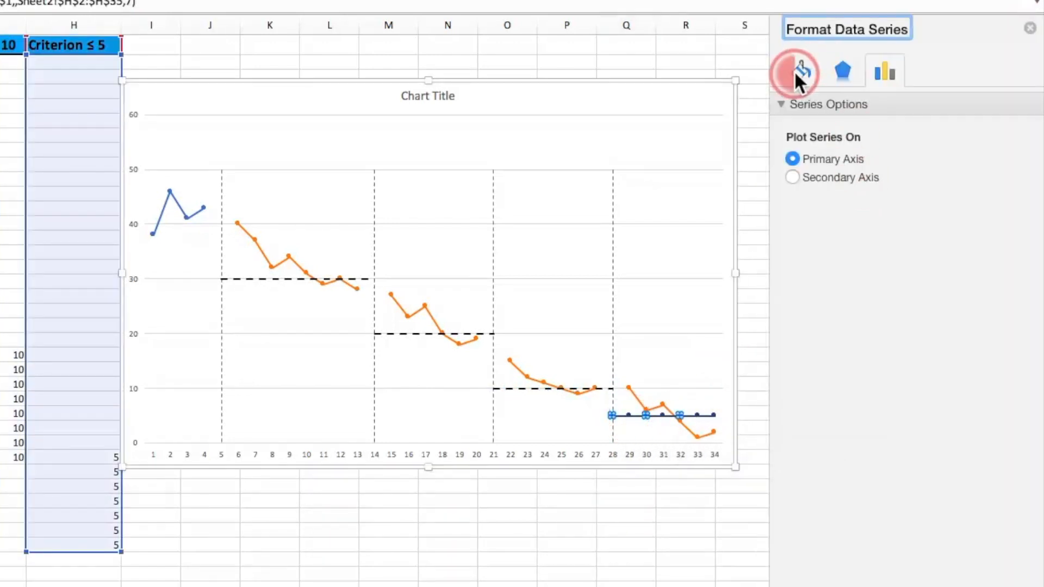
pyautogui.click(1011, 252)
pyautogui.click(881, 299)
pyautogui.click(1011, 363)
pyautogui.click(978, 442)
# Step: Set the Criterion ≤ 5 series' marker option to None, close its formatting options and deselect the chart
pyautogui.click(859, 110)
pyautogui.click(783, 141)
pyautogui.click(792, 187)
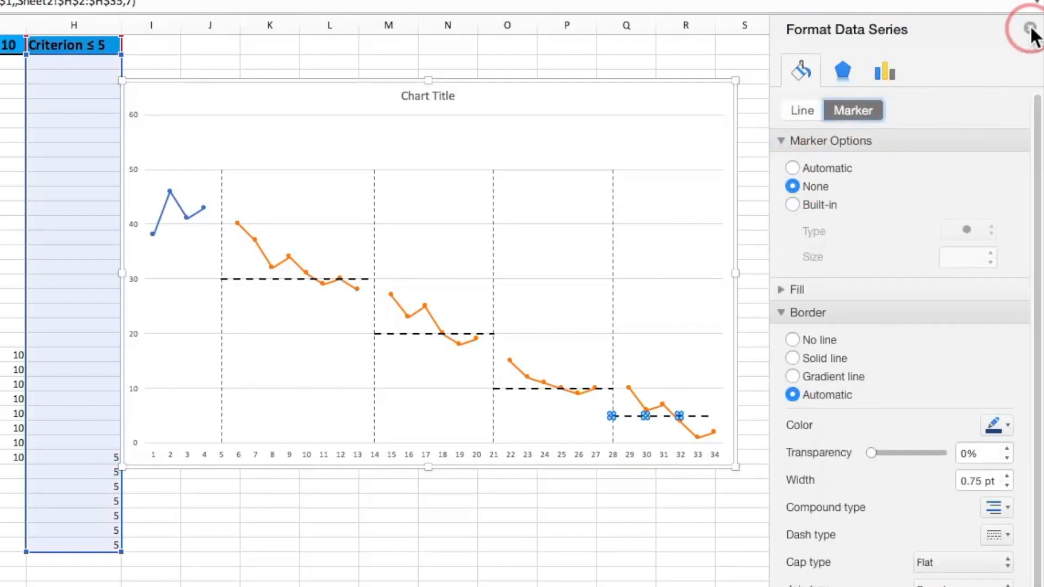
pyautogui.click(1029, 28)
pyautogui.click(421, 512)
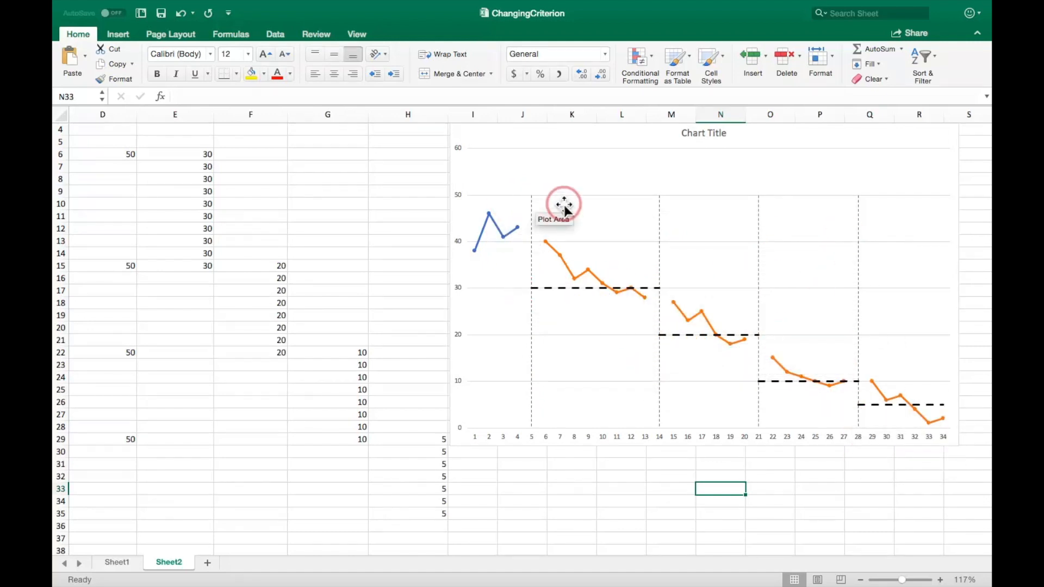
# Step: Set the vertical axis' maximum bound to 50 and close the axis formatting options
pyautogui.scroll(3, 563, 207)
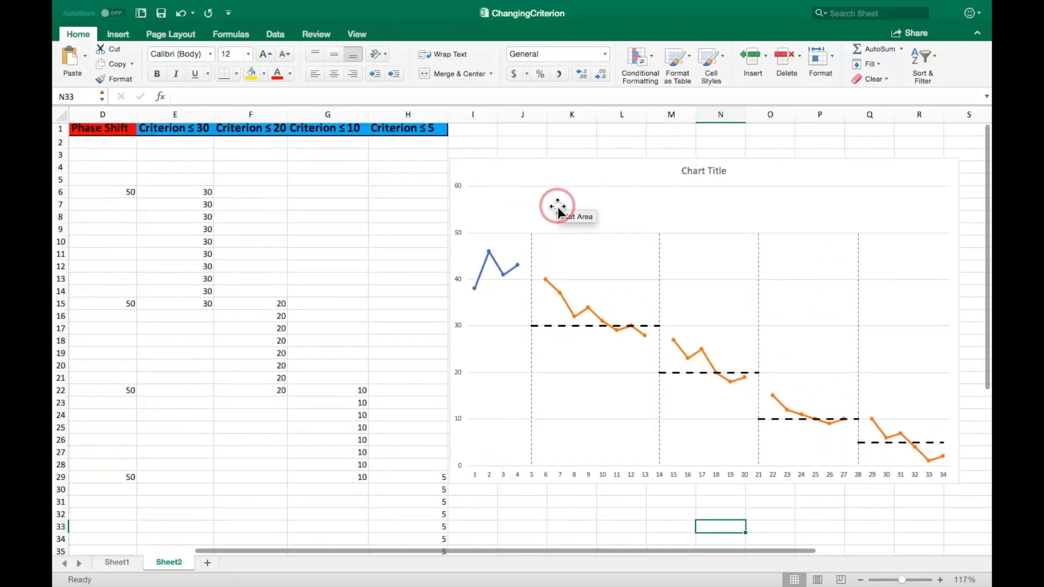
pyautogui.click(453, 202)
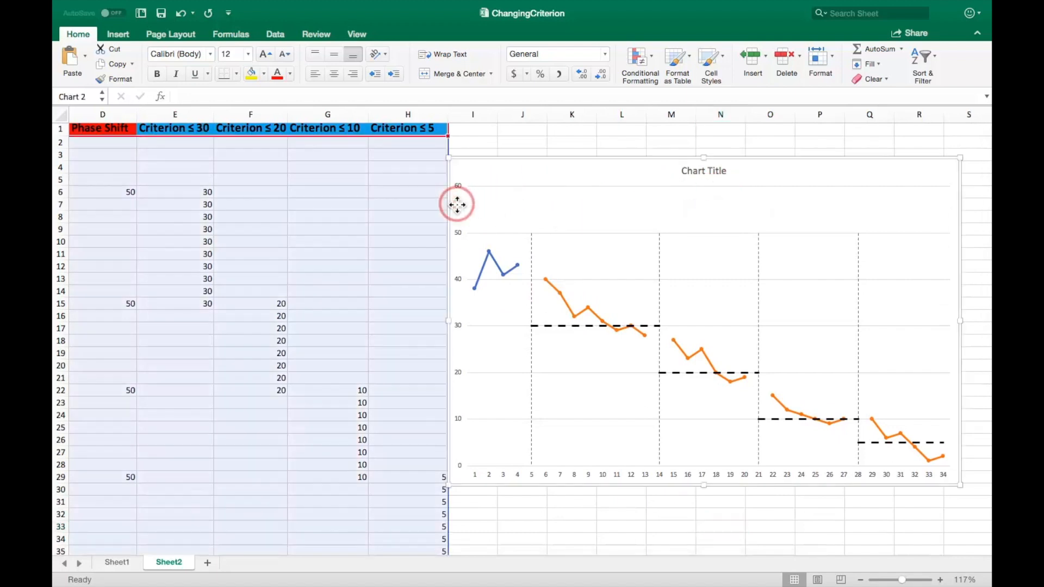
pyautogui.doubleClick(457, 204)
pyautogui.click(456, 184)
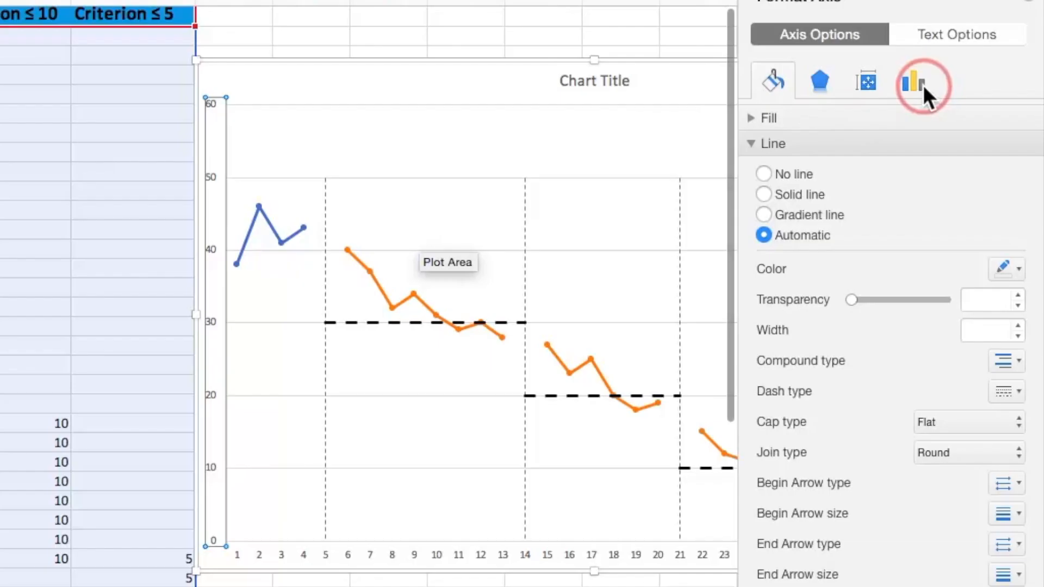
pyautogui.click(920, 85)
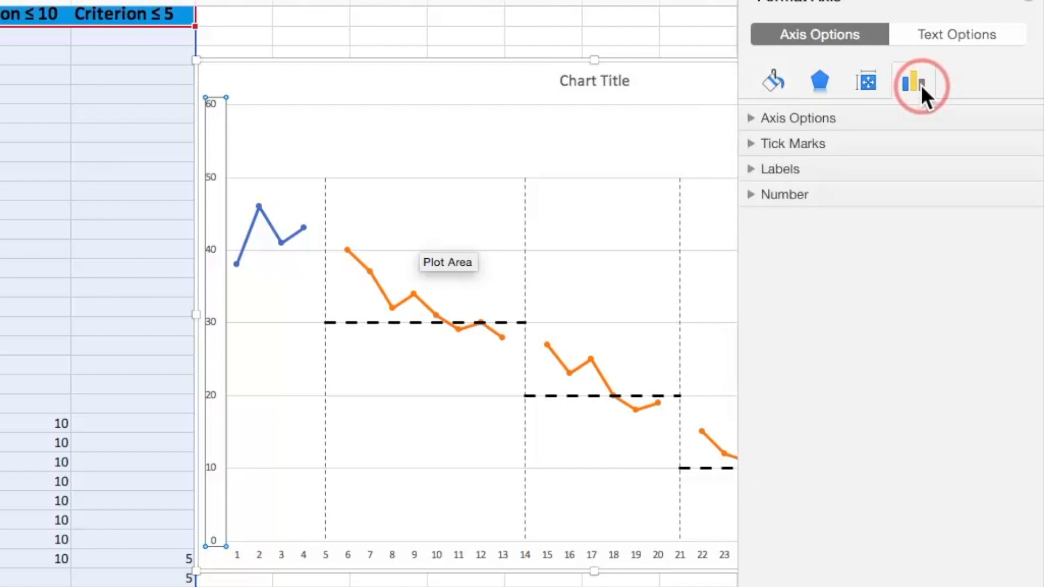
pyautogui.click(768, 114)
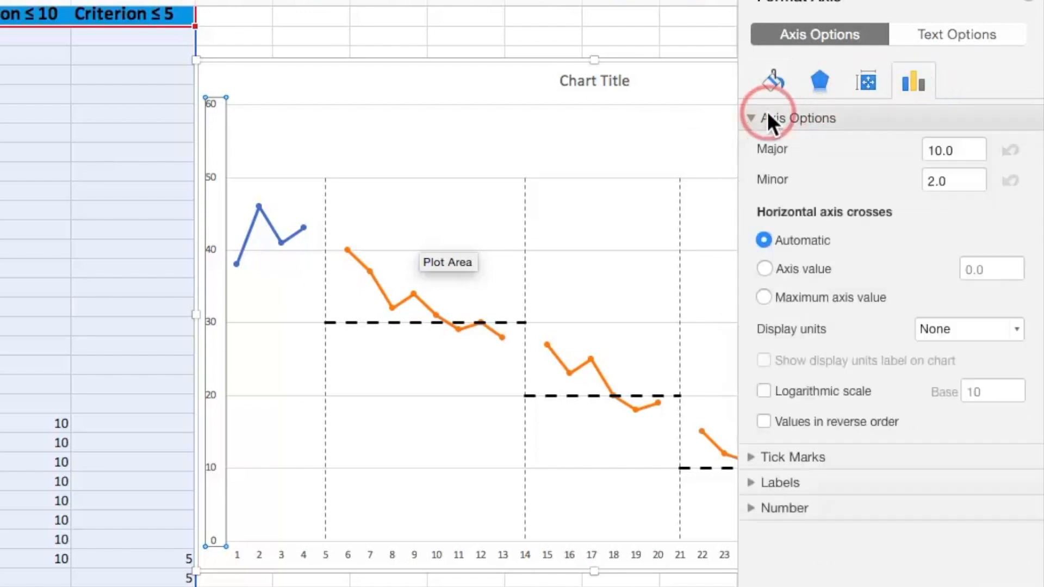
pyautogui.click(932, 216)
pyautogui.press('BackSpace')
pyautogui.click(946, 227)
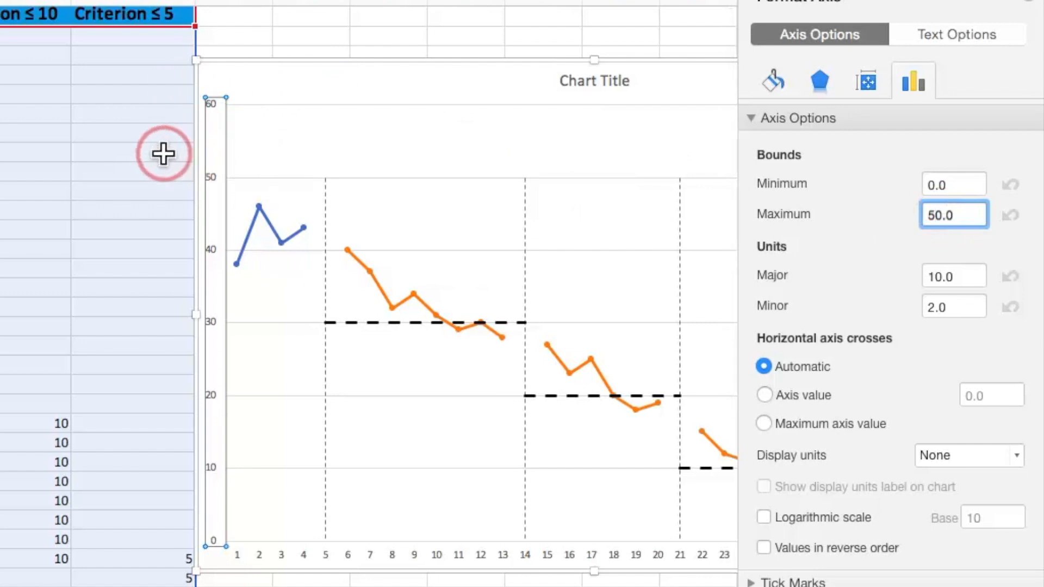
pyautogui.press('Return')
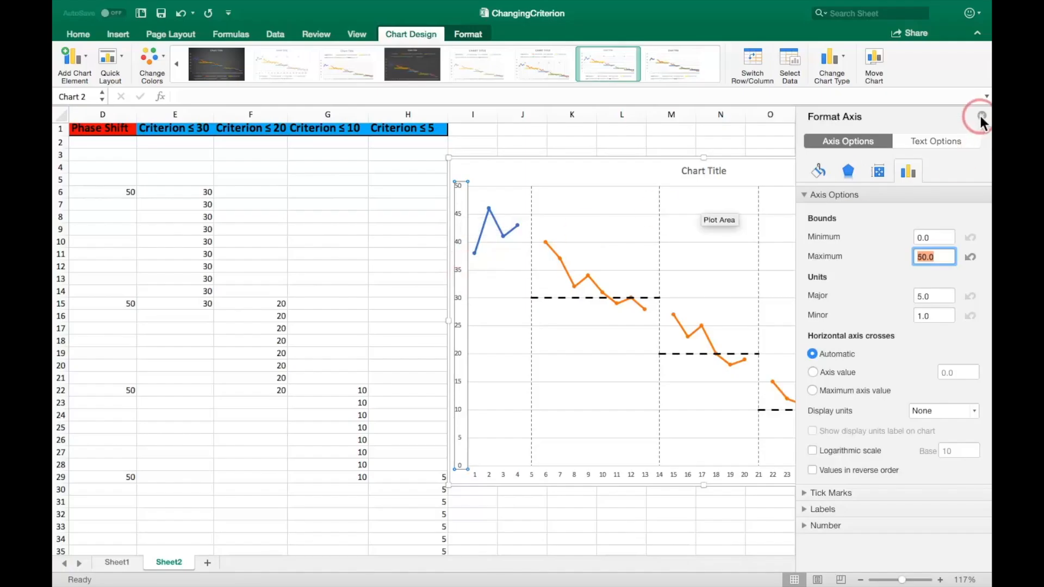
pyautogui.click(982, 116)
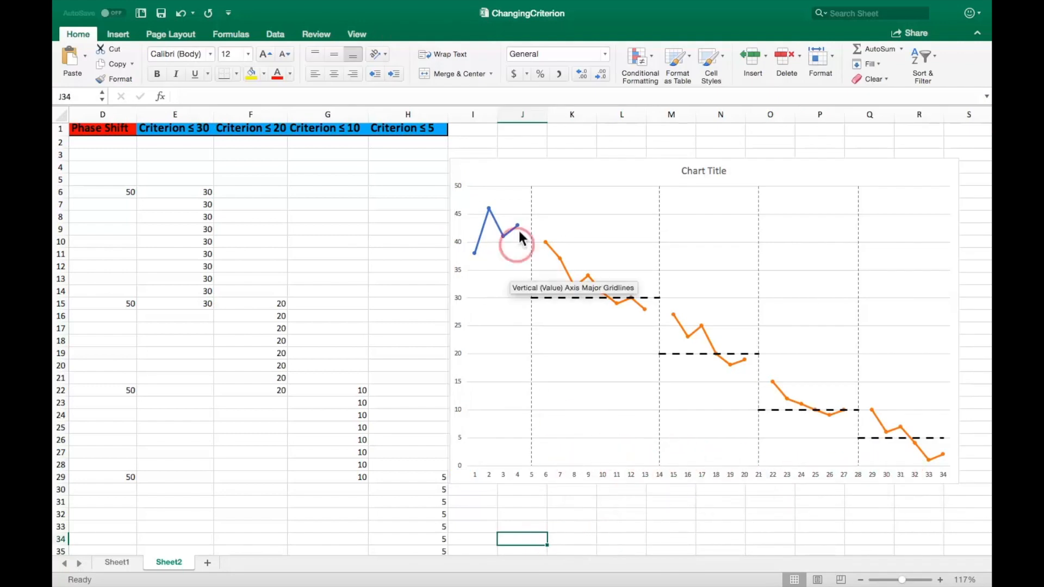
# Step: Use the Day column range A2:A35 on Sheet2 as the chart's horizontal axis labels, accept the data source and deselect the chart
pyautogui.rightClick(481, 173)
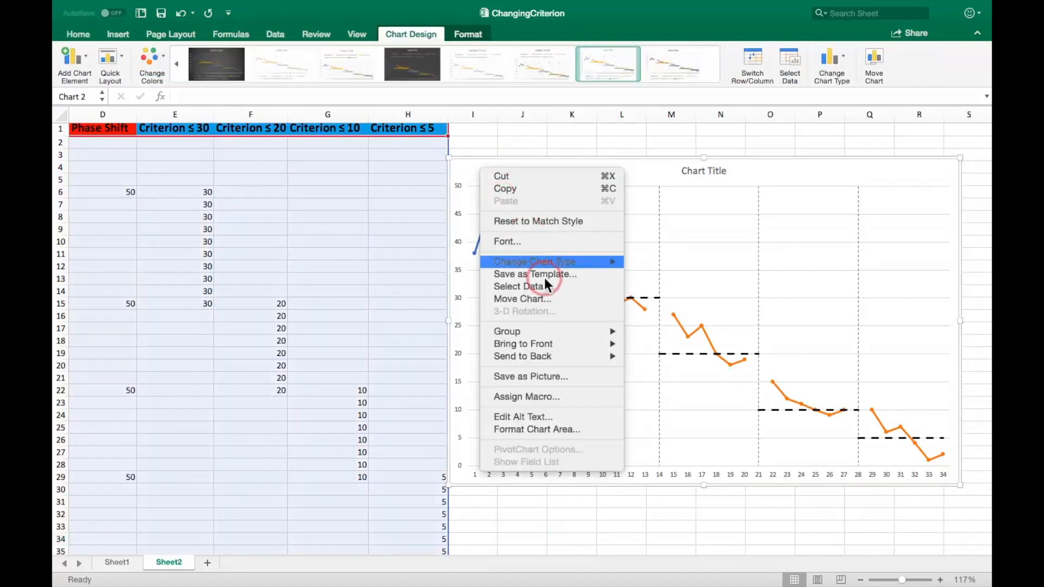
pyautogui.click(534, 287)
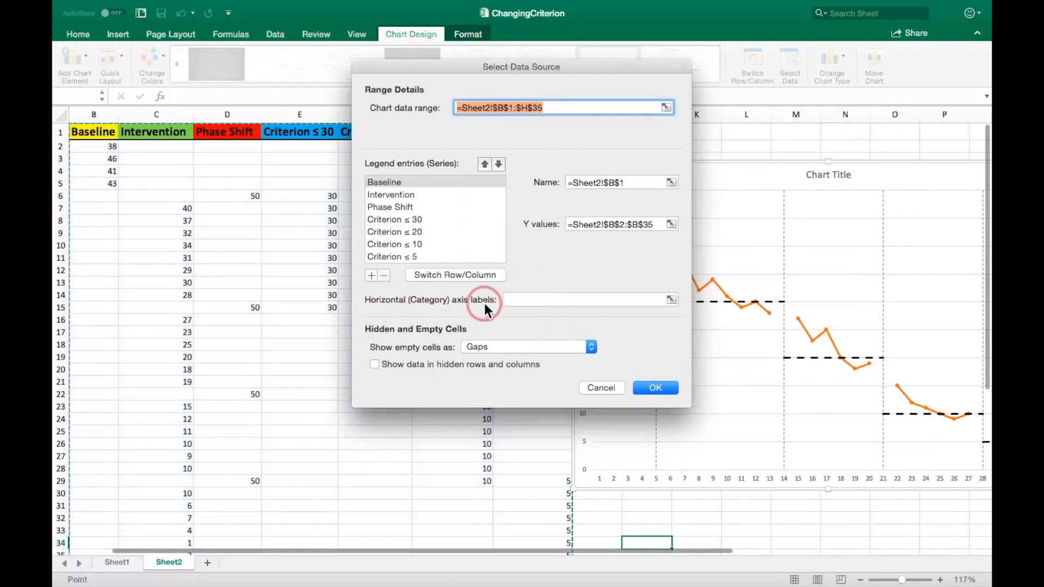
pyautogui.click(671, 300)
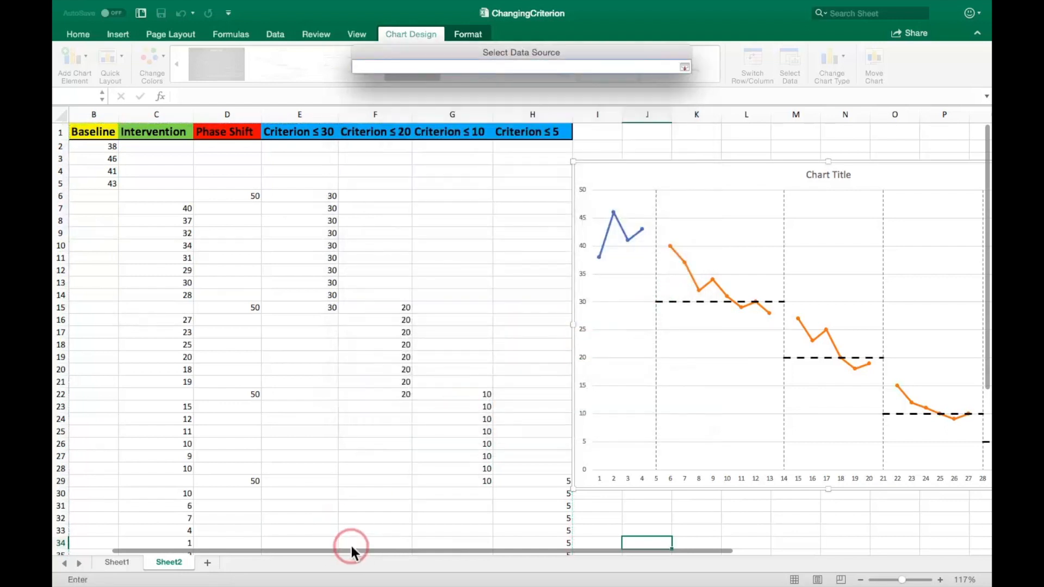
pyautogui.hscroll(-1, 352, 549)
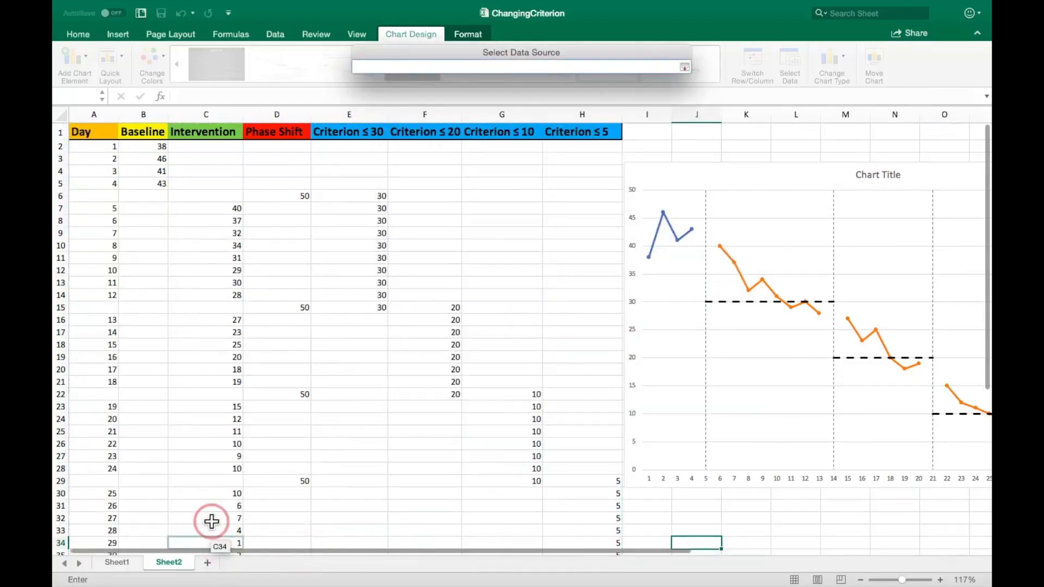
pyautogui.moveTo(104, 146); pyautogui.dragTo(111, 526)
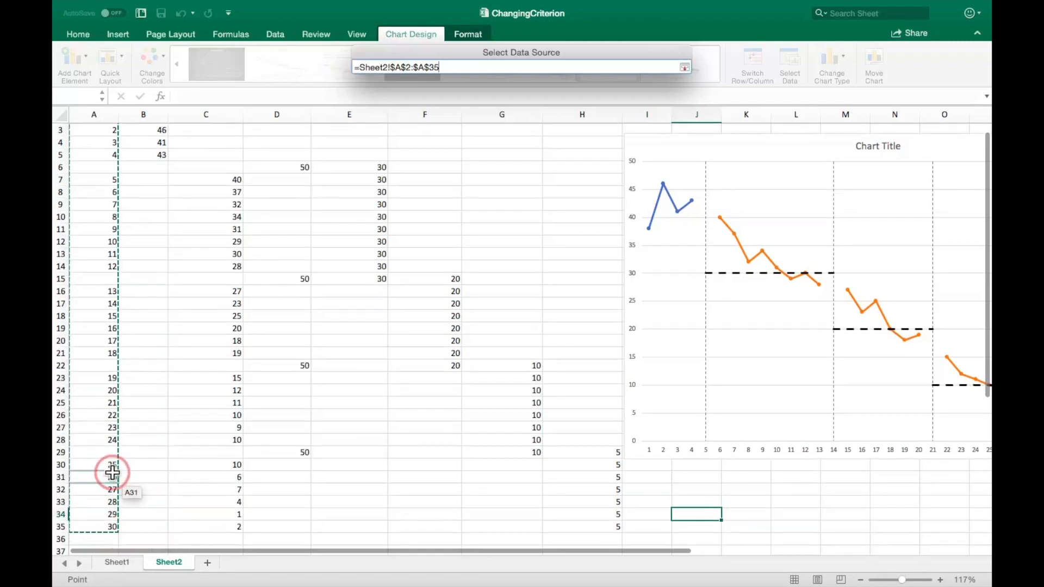
pyautogui.scroll(2, 95, 435)
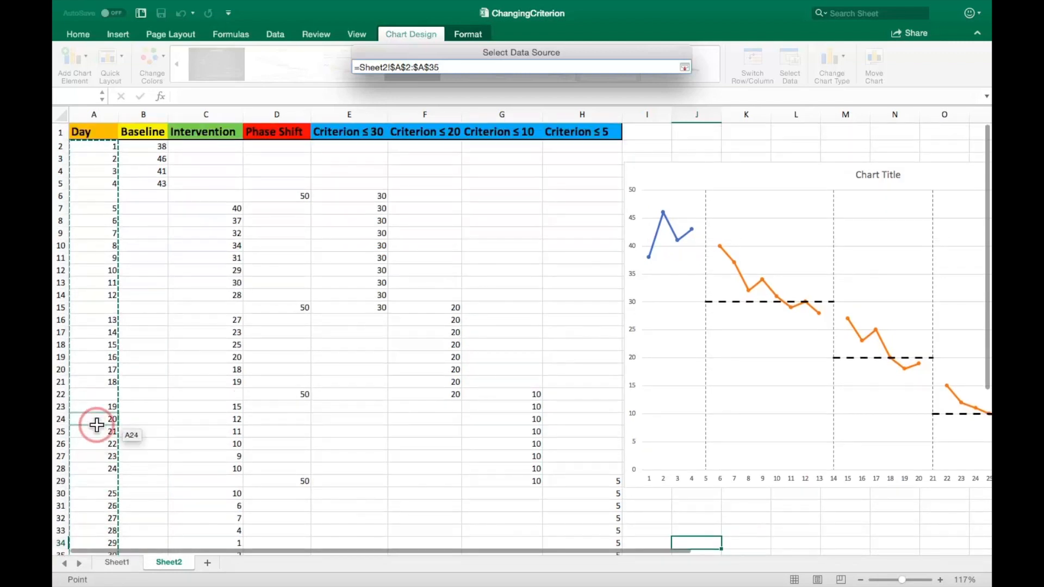
pyautogui.press('Return')
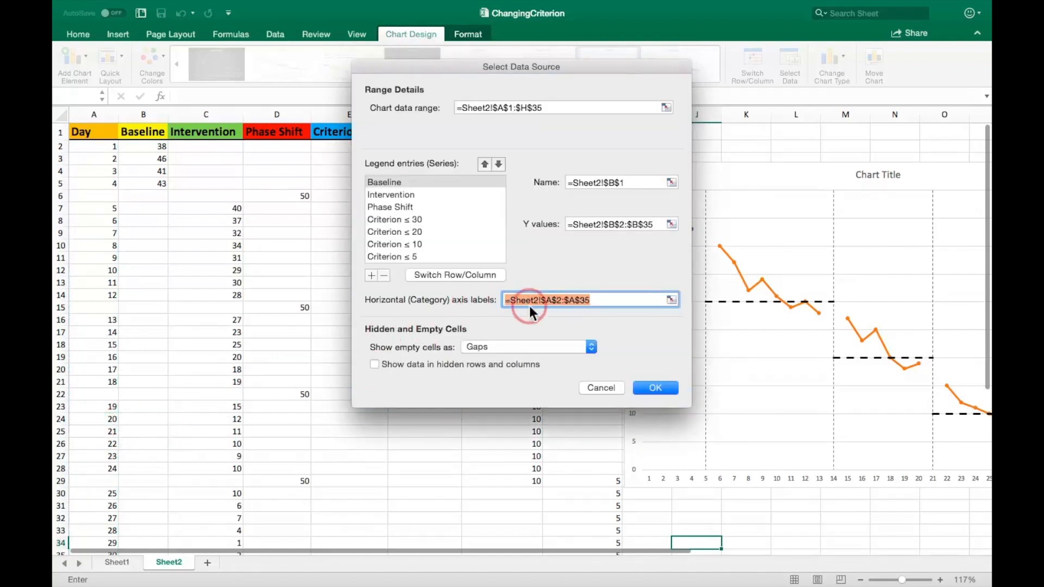
pyautogui.click(667, 386)
pyautogui.moveTo(514, 549); pyautogui.dragTo(693, 554)
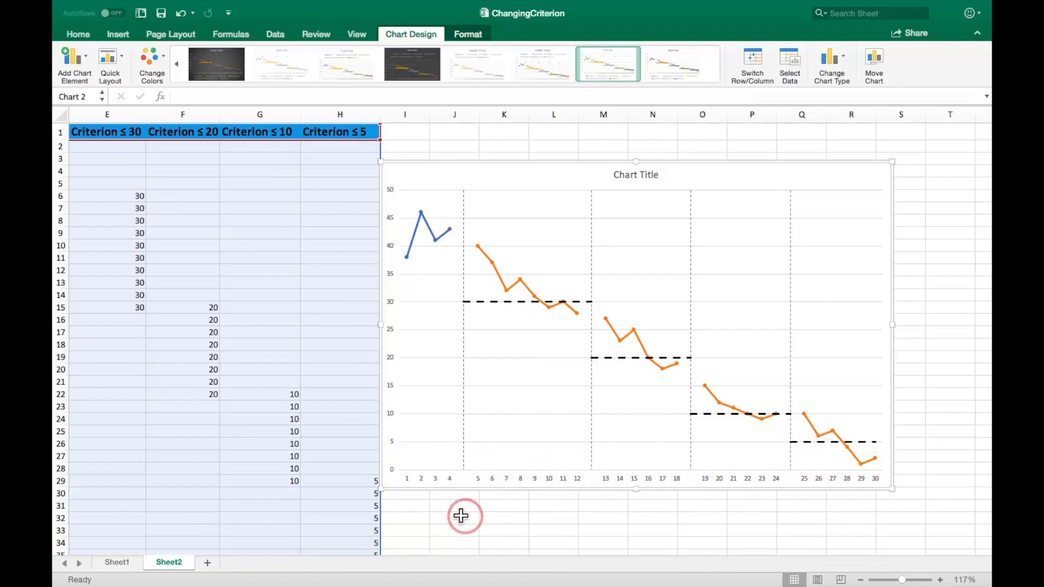
pyautogui.click(428, 513)
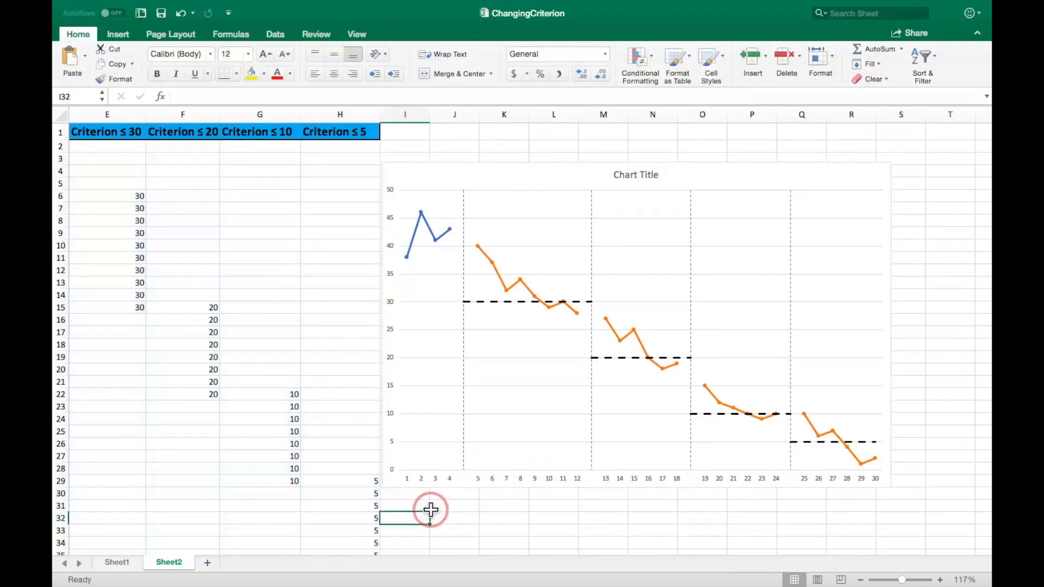
# Step: Change the Baseline series line color to black
pyautogui.click(426, 226)
pyautogui.doubleClick(426, 224)
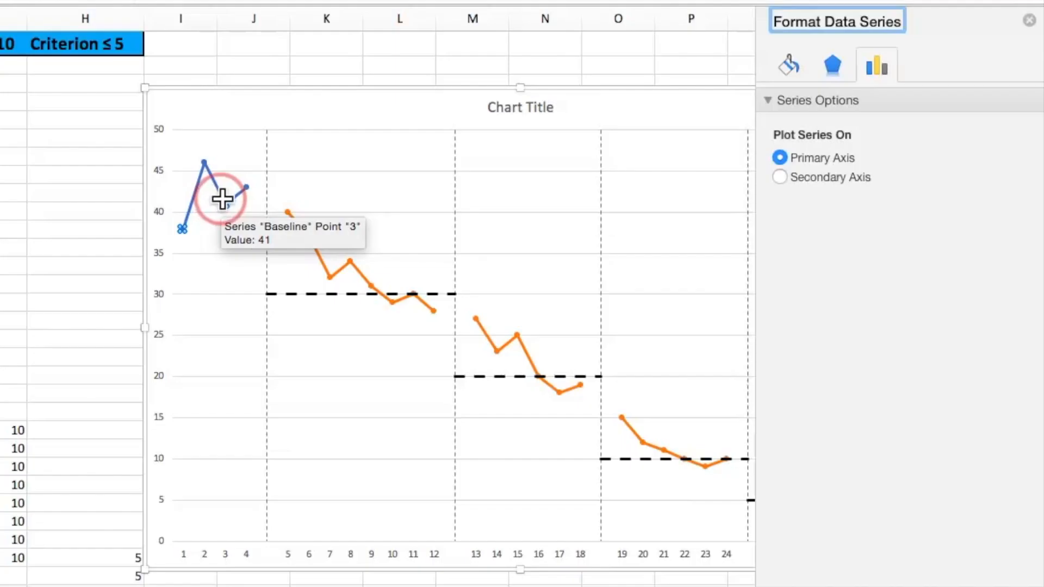
pyautogui.click(828, 68)
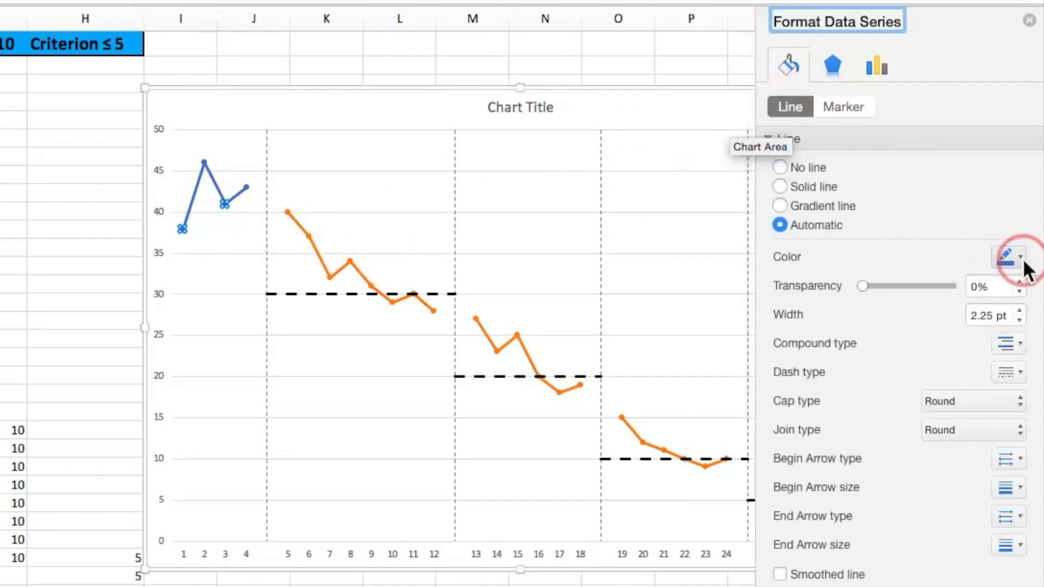
pyautogui.click(1021, 258)
pyautogui.click(886, 305)
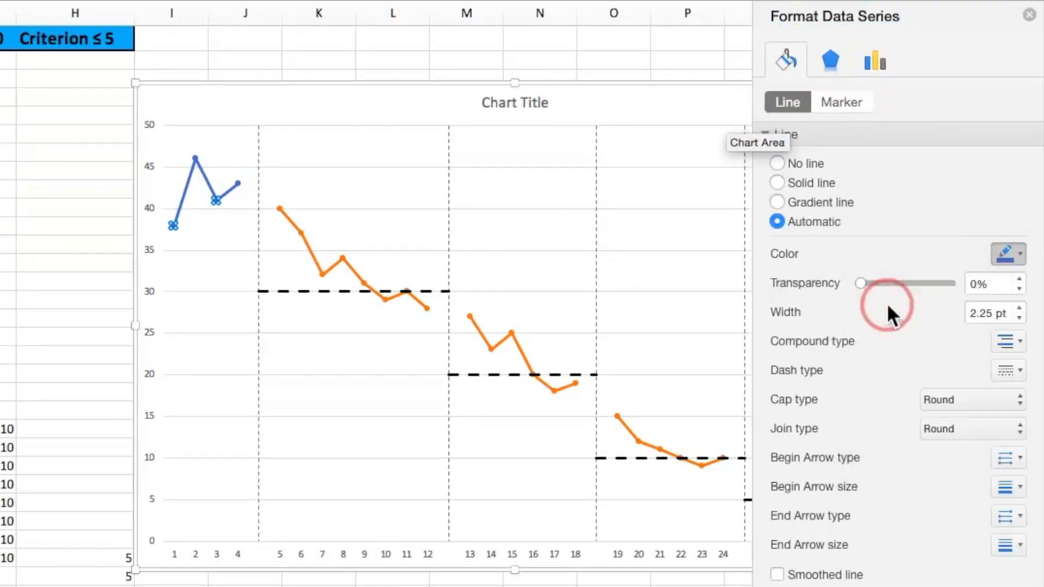
# Step: Make the Baseline series' marker border and fill black, close its formatting options and deselect the chart
pyautogui.click(844, 100)
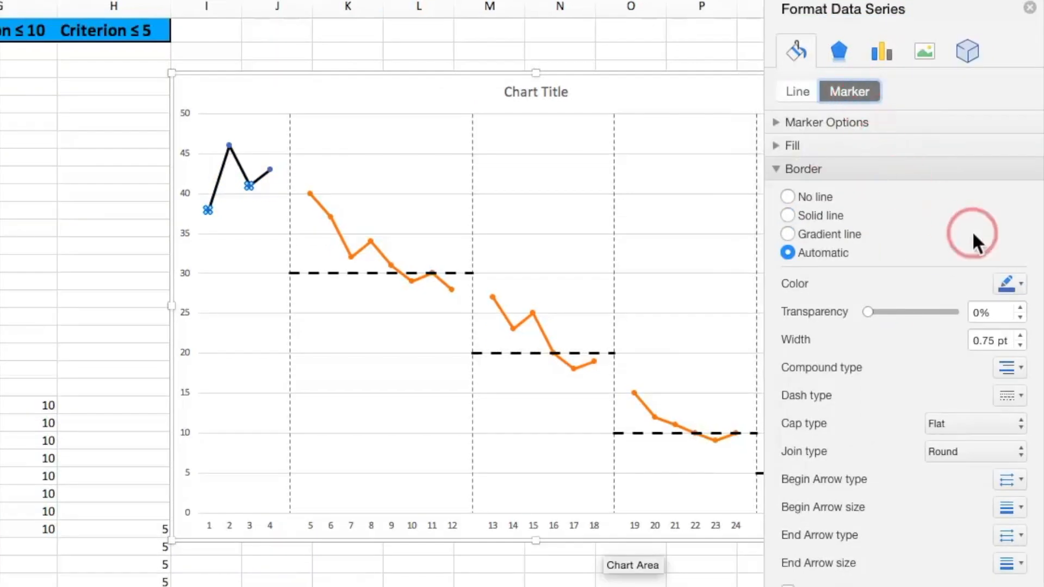
pyautogui.click(1020, 284)
pyautogui.click(894, 334)
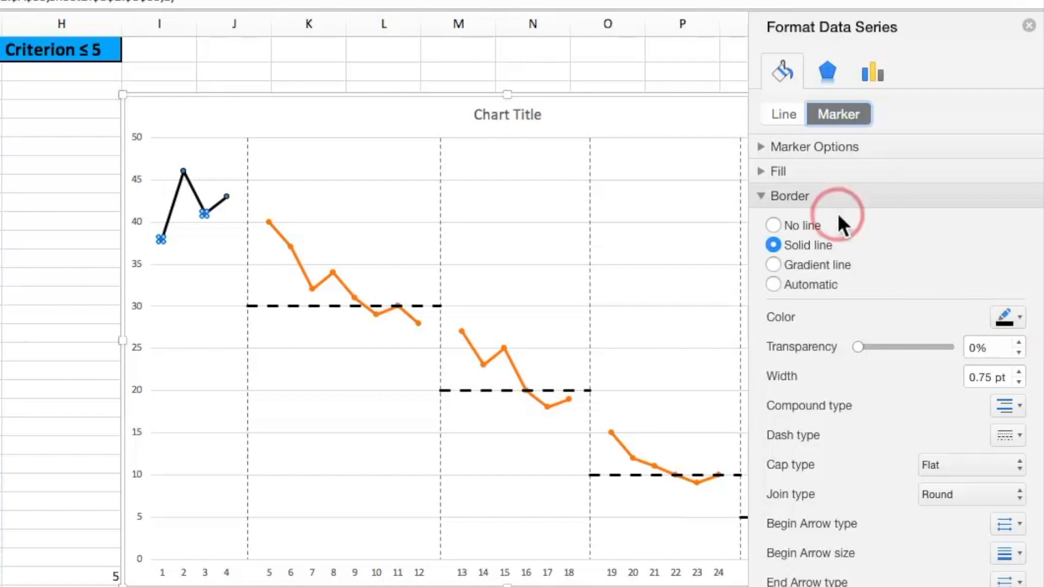
pyautogui.click(759, 171)
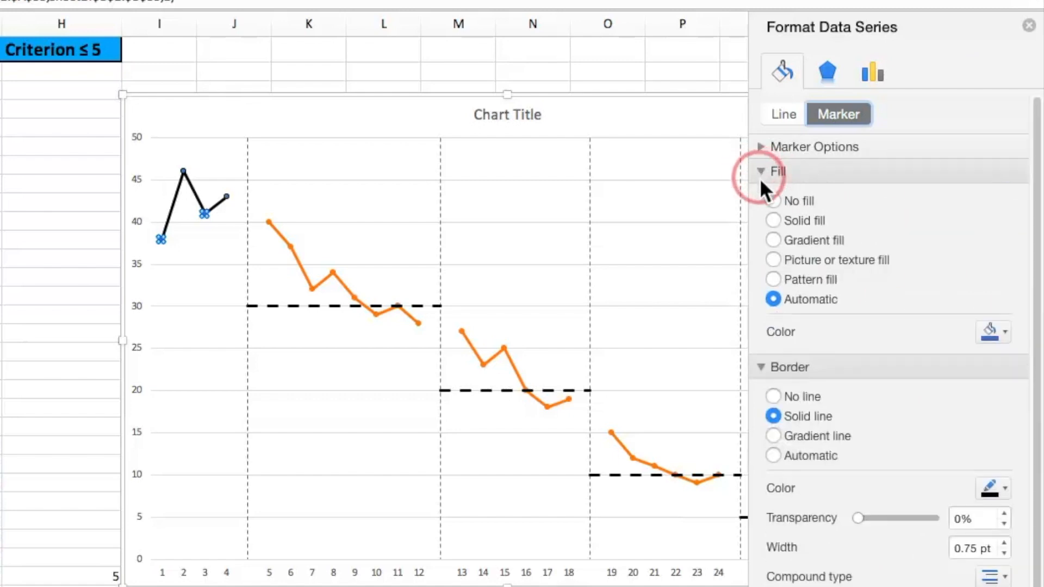
pyautogui.click(1005, 332)
pyautogui.click(882, 383)
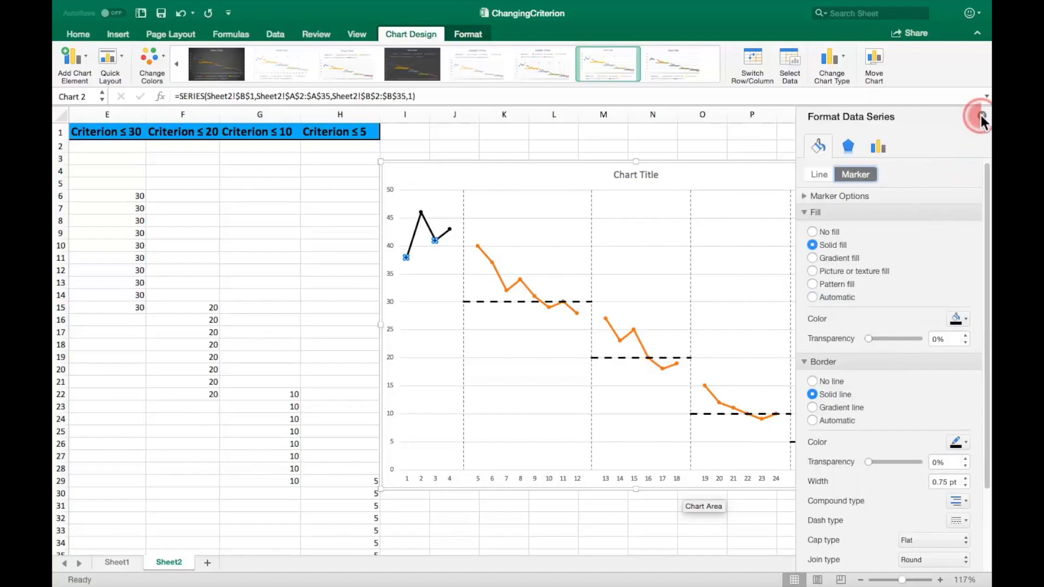
pyautogui.click(1028, 25)
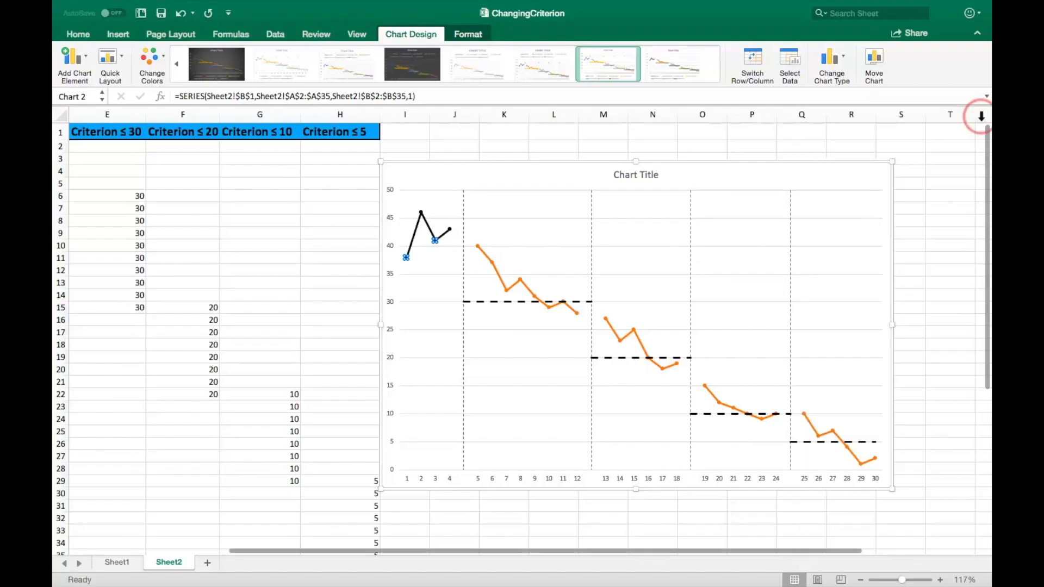
pyautogui.click(466, 537)
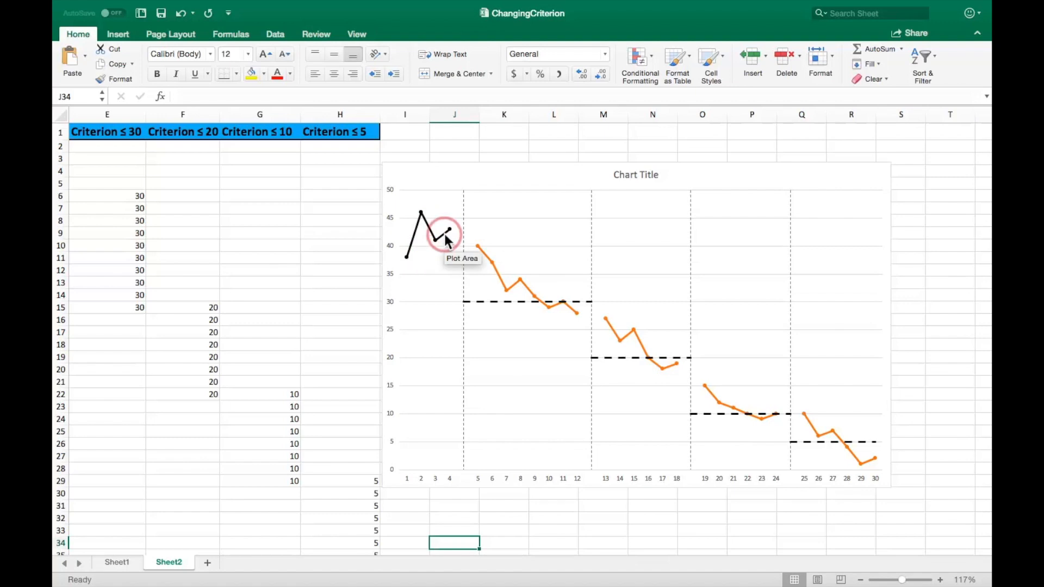
# Step: Change the Intervention series line color to black
pyautogui.click(489, 256)
pyautogui.doubleClick(488, 255)
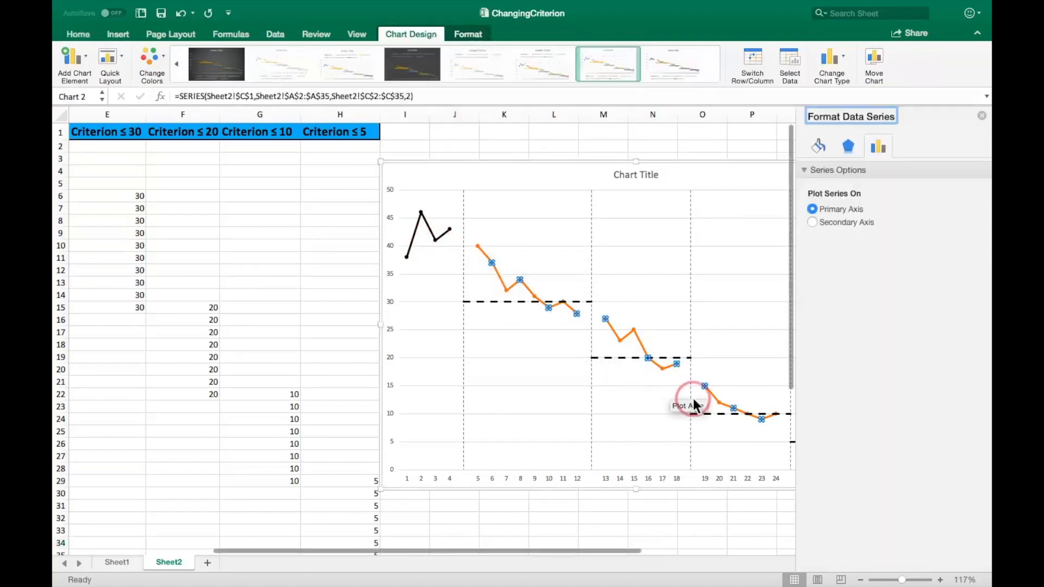
pyautogui.click(818, 145)
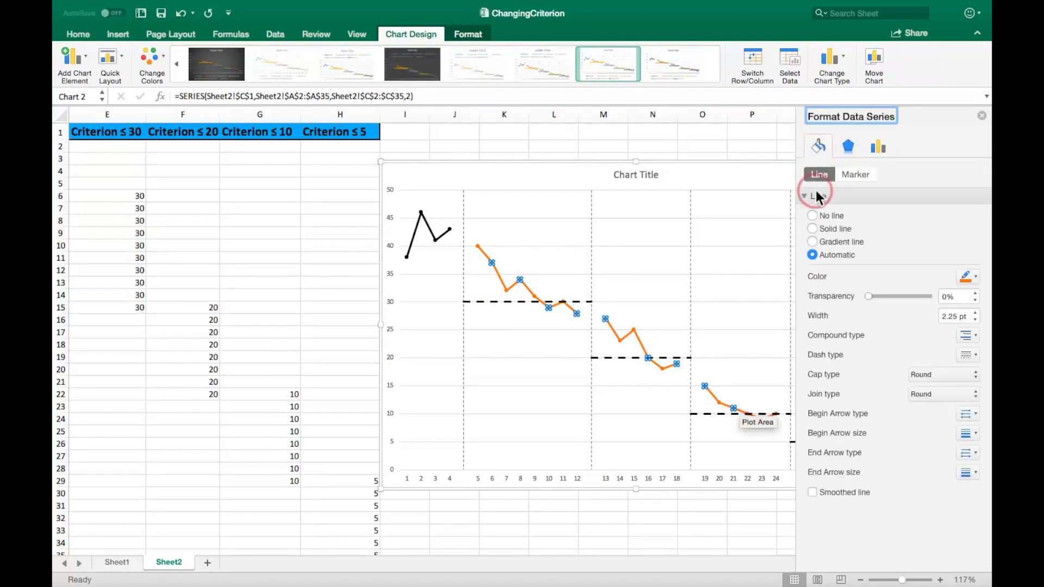
pyautogui.click(973, 278)
pyautogui.click(891, 318)
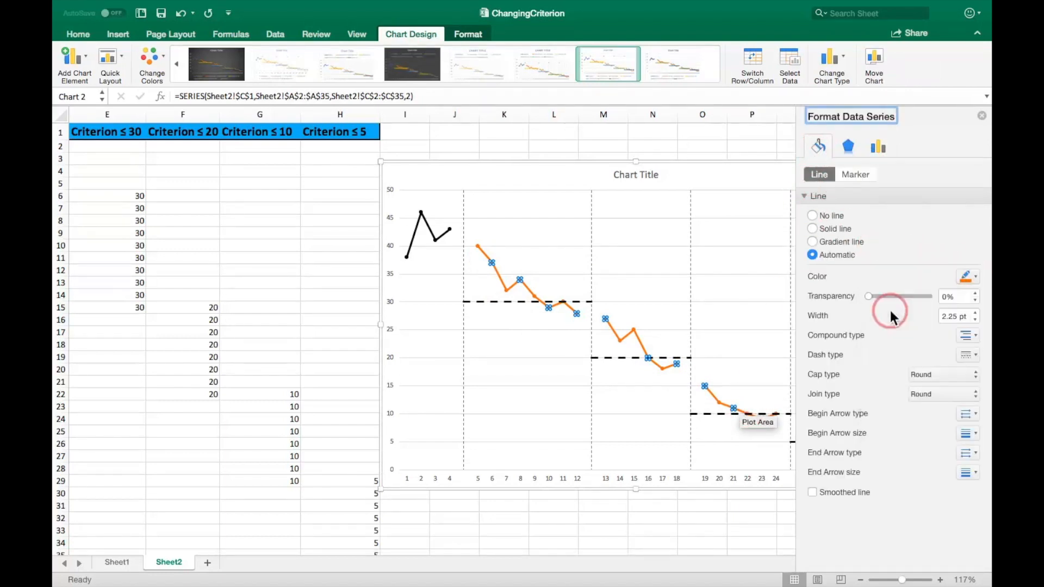
# Step: Make the Intervention series' marker fill and border black, close its formatting options and deselect the chart
pyautogui.click(860, 174)
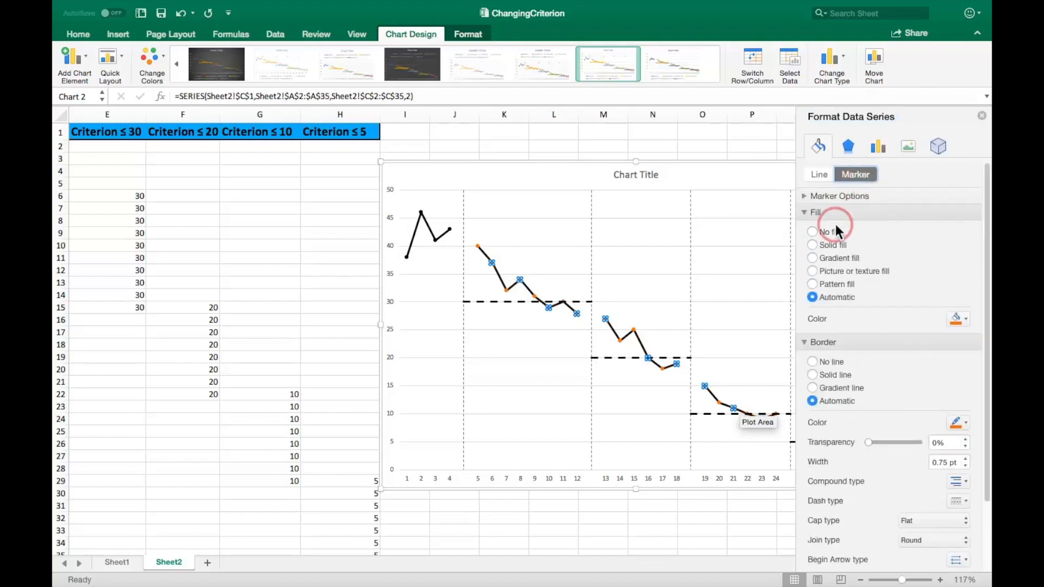
pyautogui.click(960, 325)
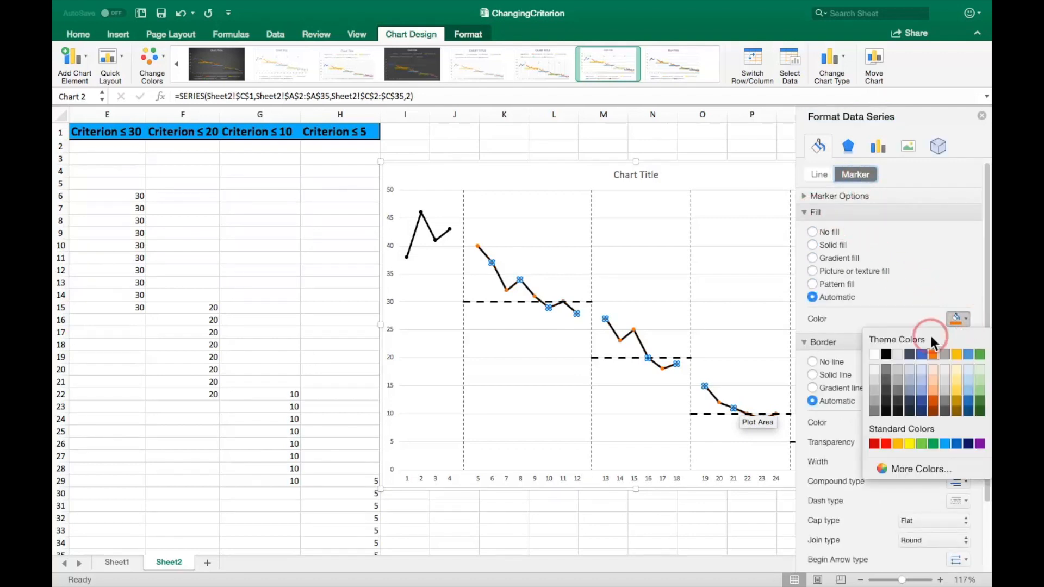
pyautogui.click(886, 354)
pyautogui.click(962, 442)
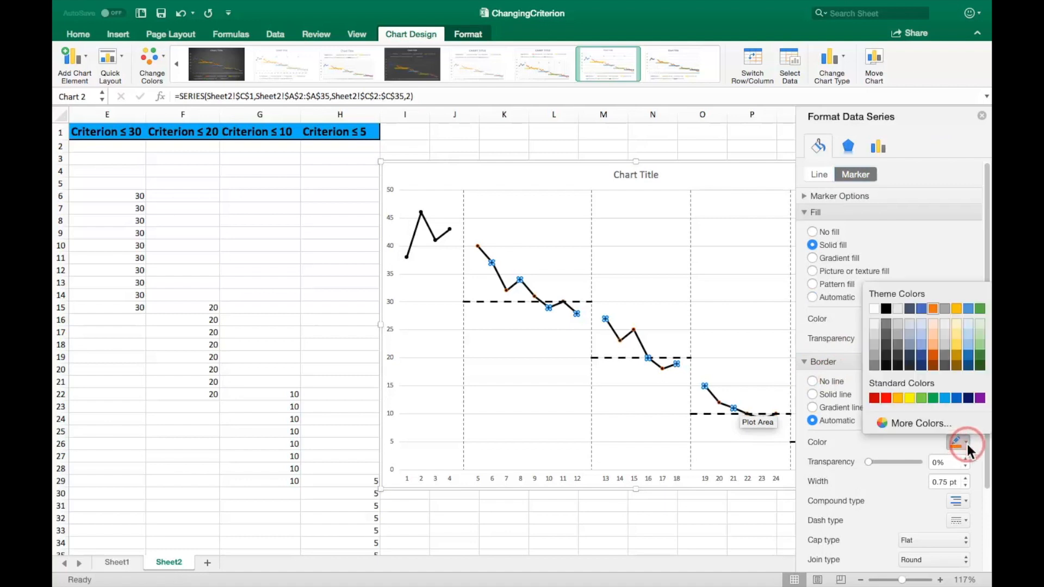
pyautogui.click(886, 310)
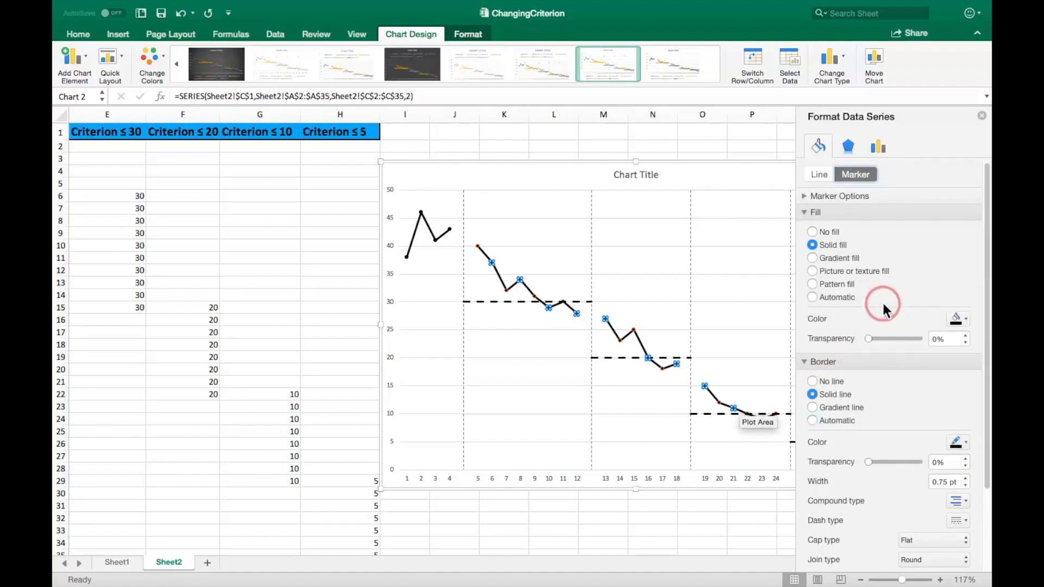
pyautogui.click(982, 116)
pyautogui.click(635, 519)
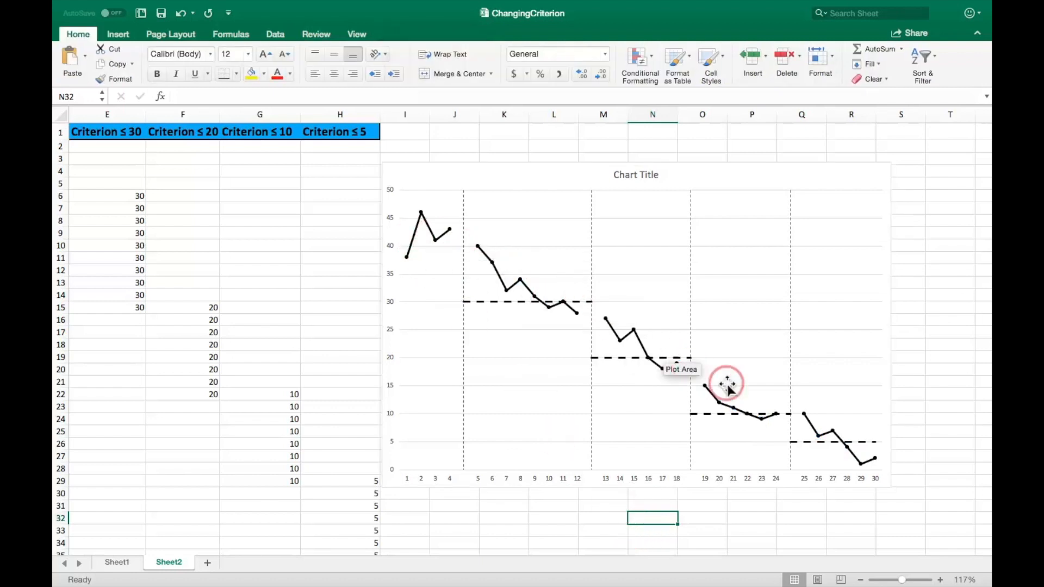
# Step: Add primary horizontal and primary vertical axis titles to the chart on Sheet2
pyautogui.click(432, 178)
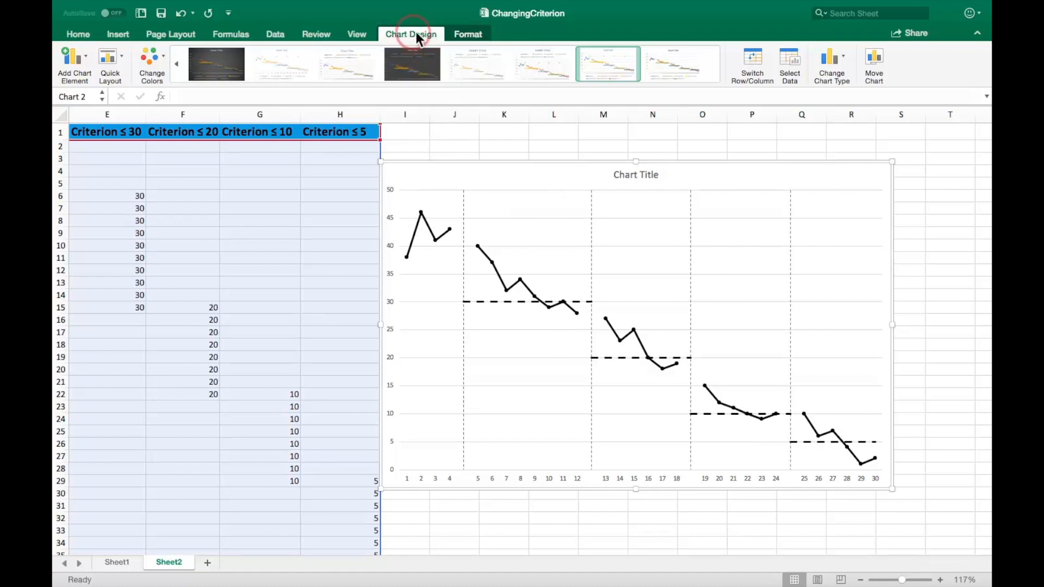
pyautogui.click(76, 54)
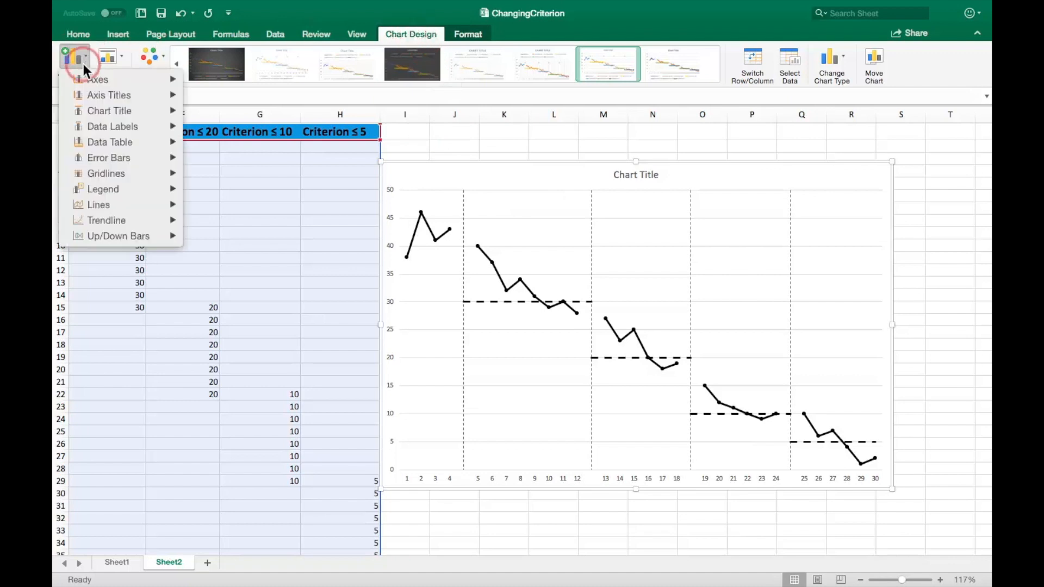
pyautogui.click(112, 90)
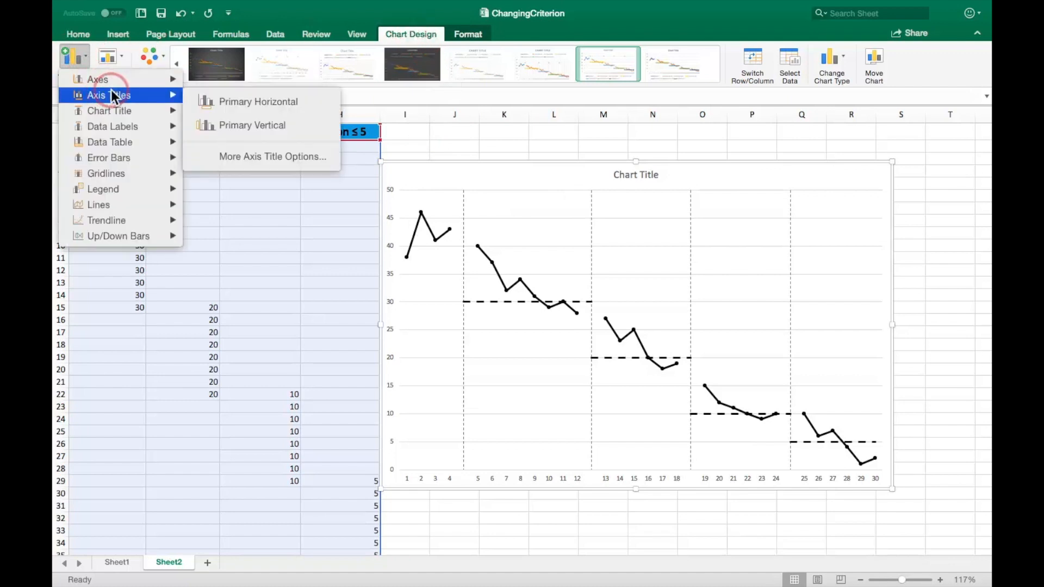
pyautogui.click(231, 101)
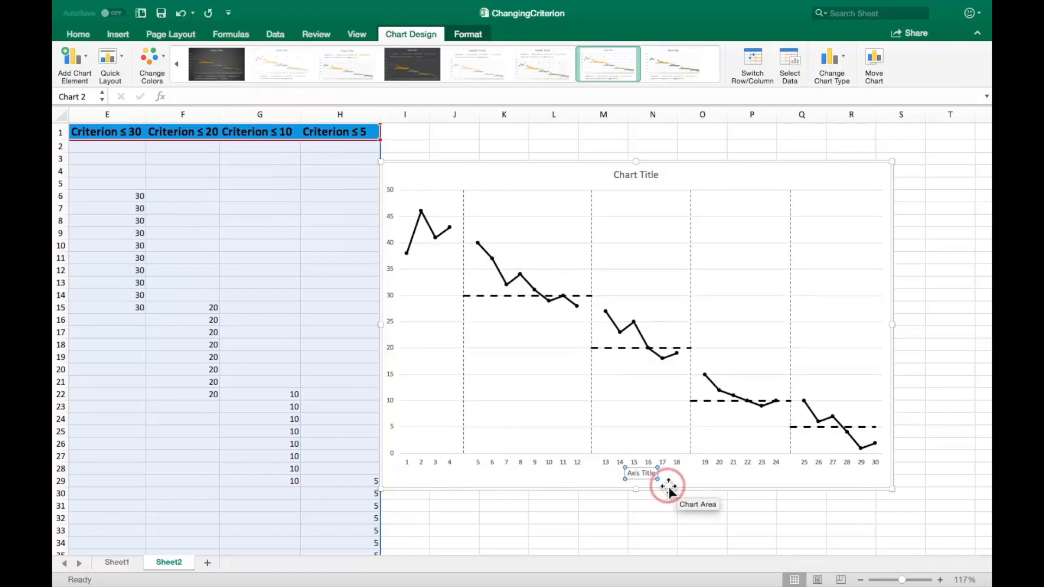
pyautogui.click(86, 60)
pyautogui.click(99, 92)
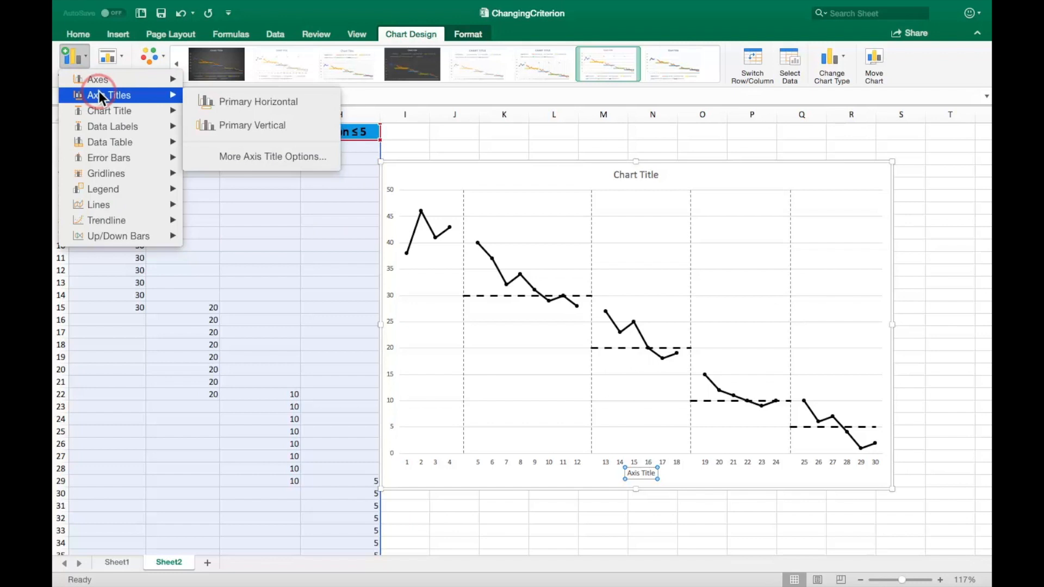
pyautogui.click(233, 124)
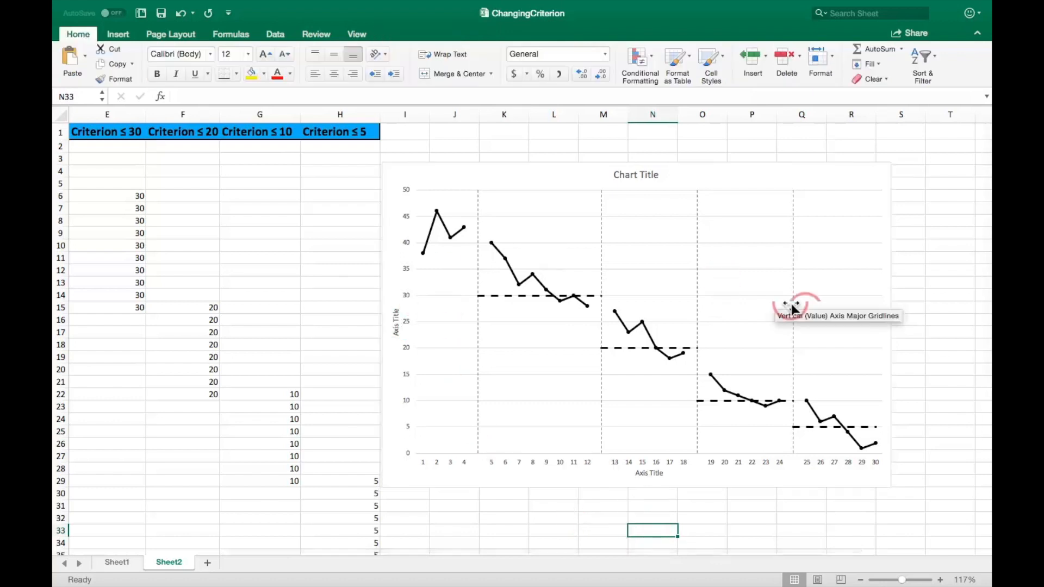
# Step: Remove the major horizontal gridlines from the chart's plot area
pyautogui.click(462, 173)
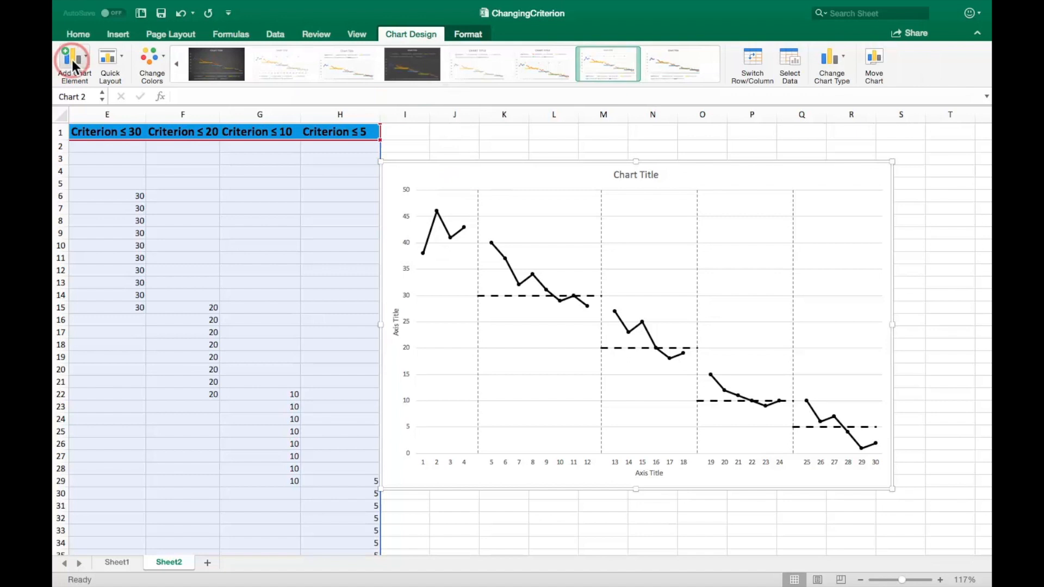
pyautogui.click(73, 59)
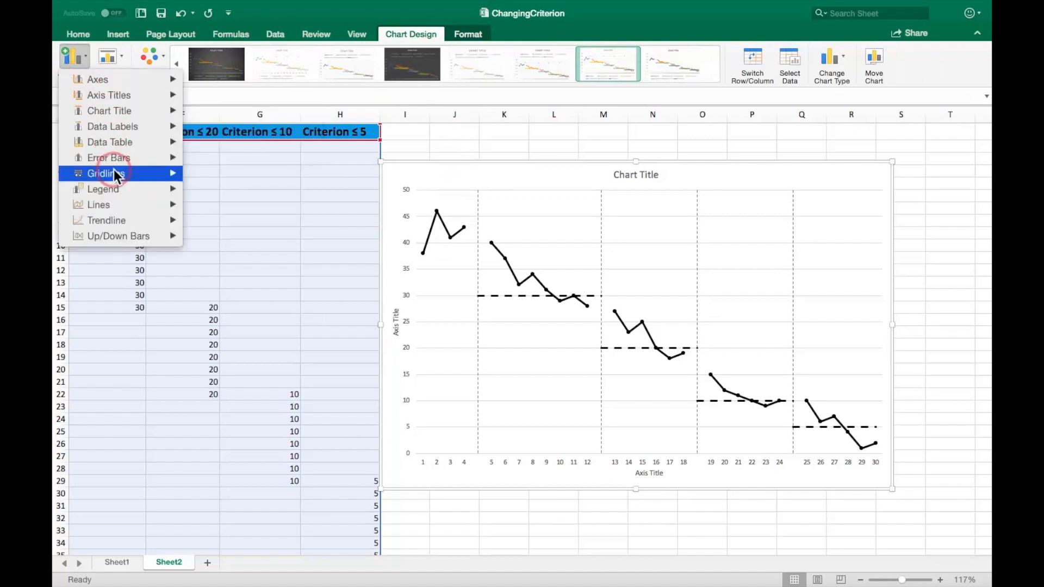
pyautogui.moveTo(115, 173)
pyautogui.click(217, 180)
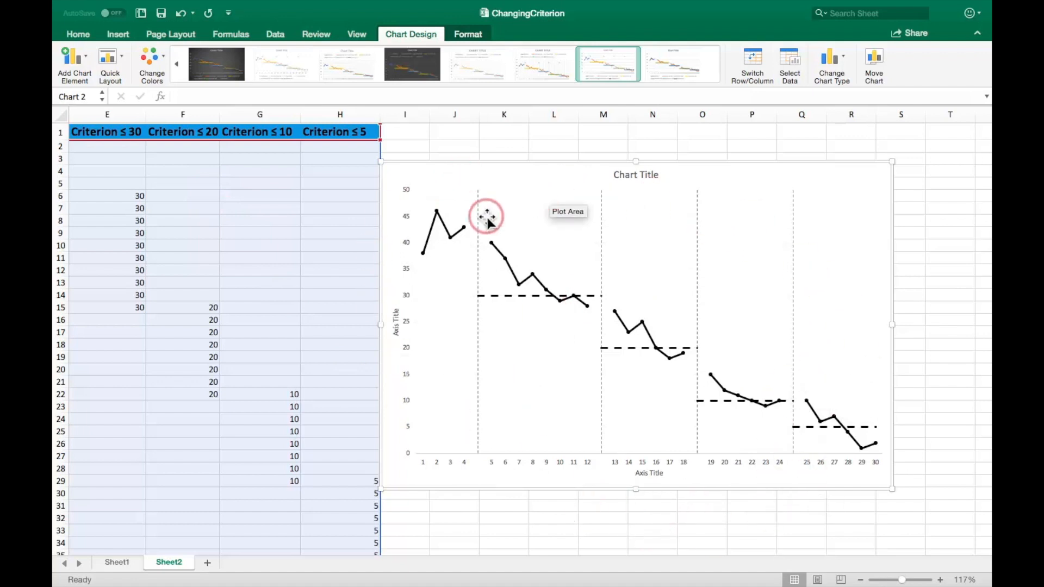
# Step: Examine the titles and axis labels of the finished example chart on Sheet1 and return to the chart on Sheet2
pyautogui.click(119, 562)
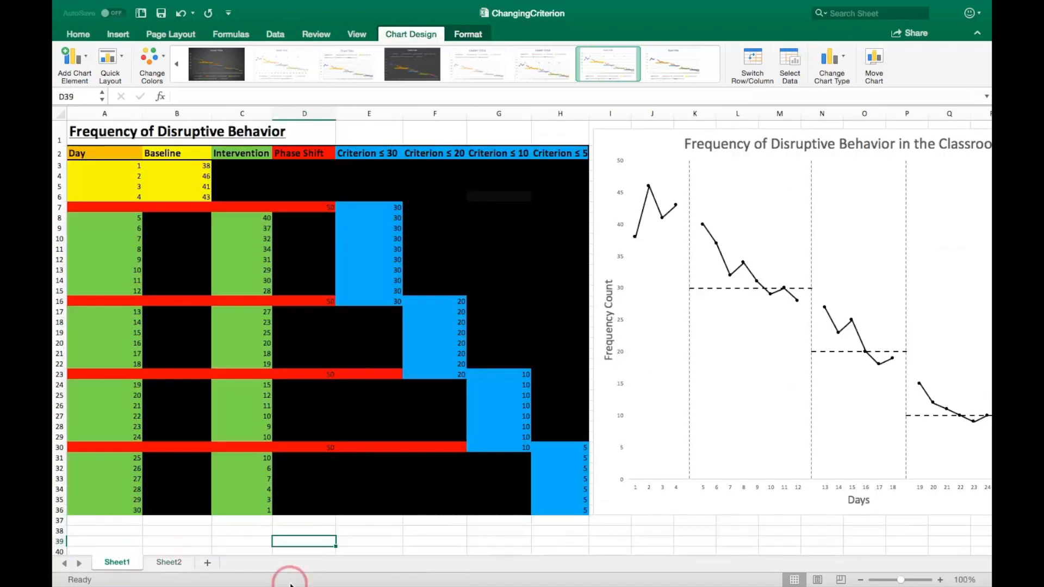
pyautogui.click(280, 545)
pyautogui.moveTo(279, 550); pyautogui.dragTo(473, 565)
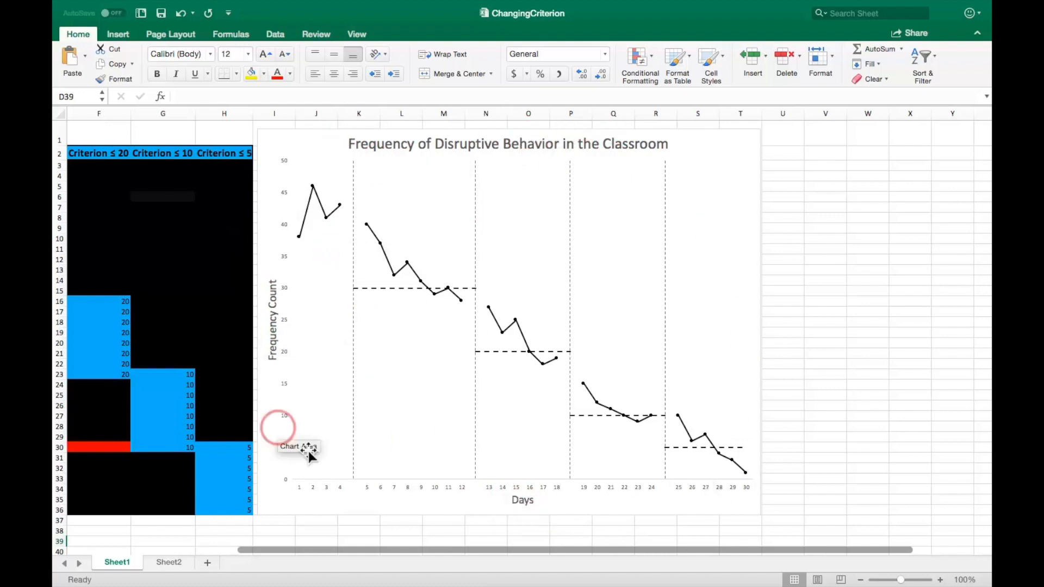
pyautogui.click(173, 562)
pyautogui.click(538, 401)
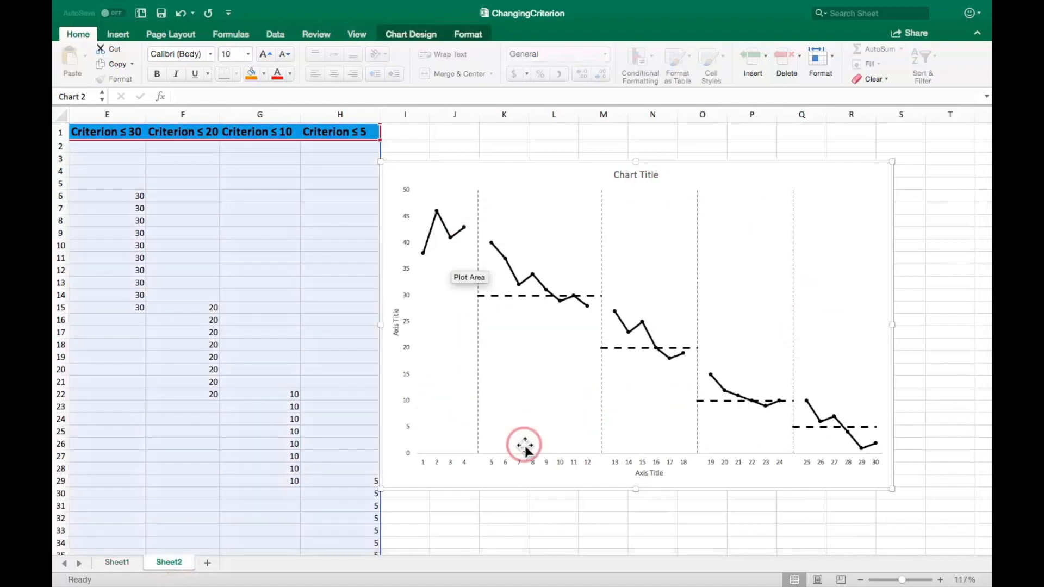